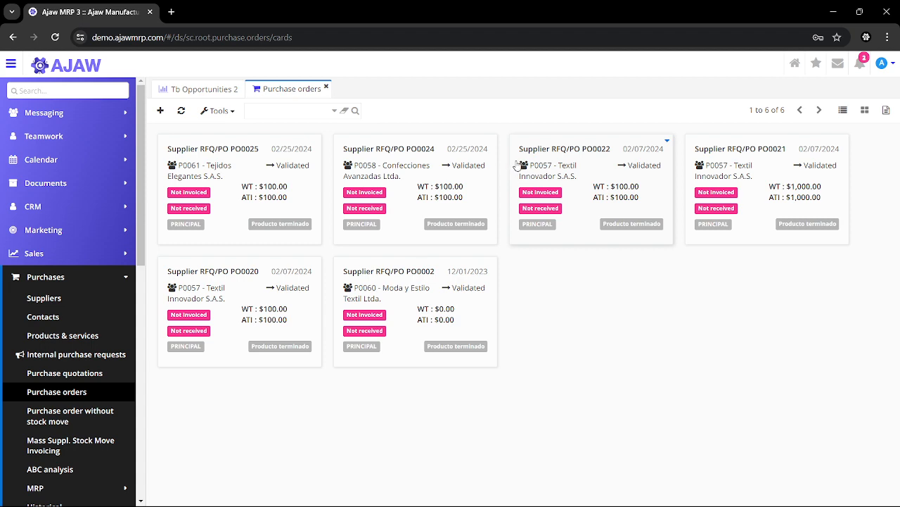
# Create a new purchase order with Textil Innovador S.A.S. as the supplier
pyautogui.click(841, 115)
pyautogui.click(866, 111)
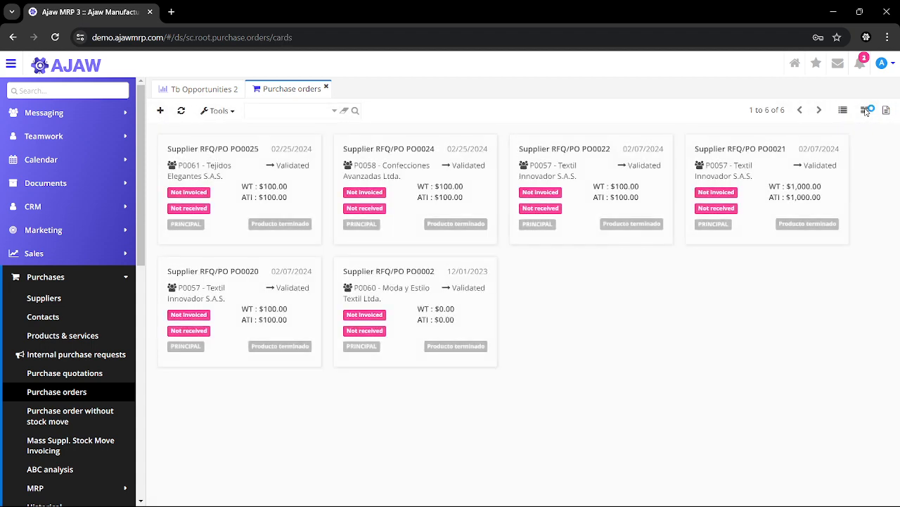
pyautogui.click(160, 112)
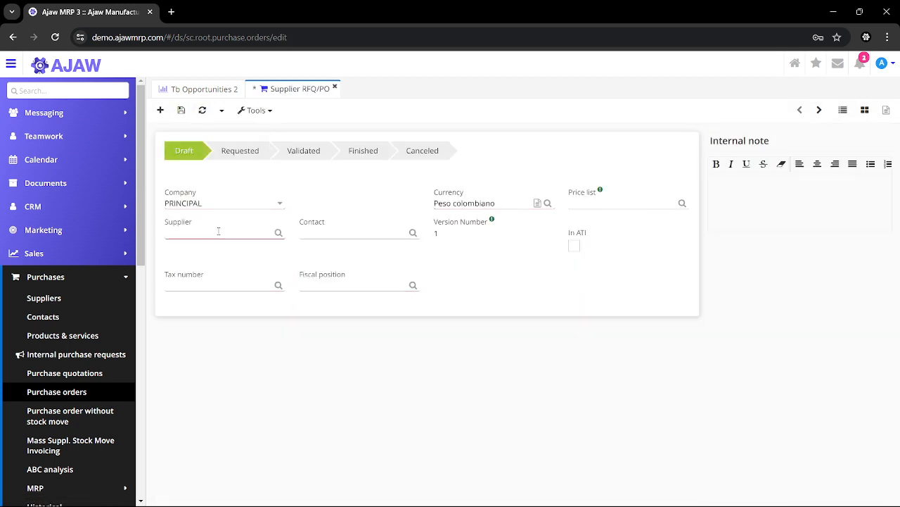
pyautogui.click(218, 232)
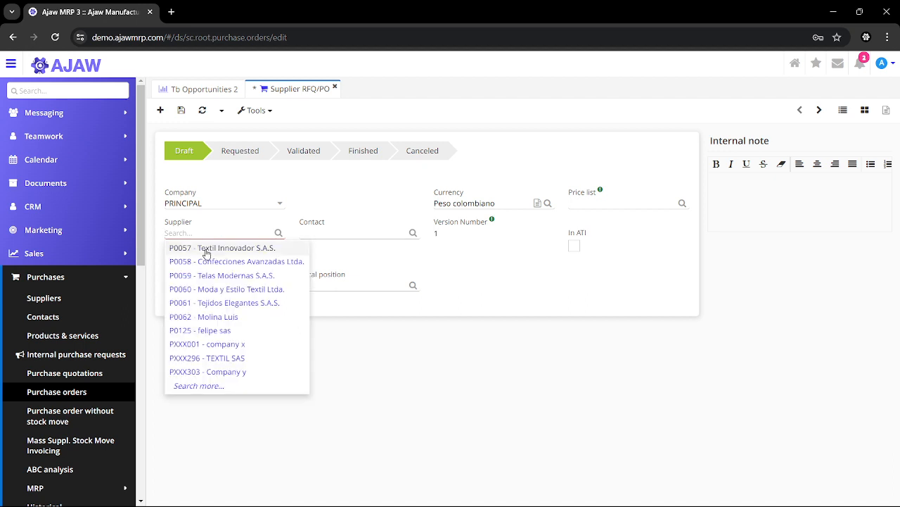
pyautogui.click(206, 251)
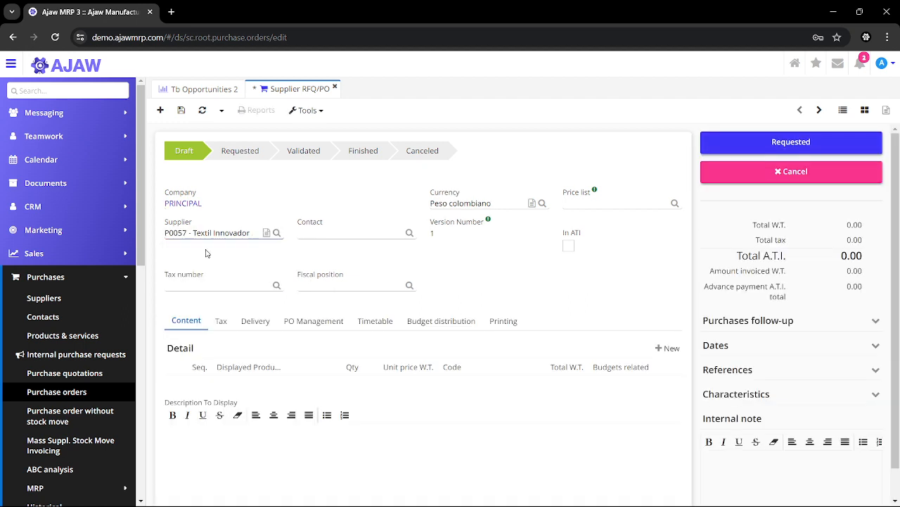
pyautogui.click(349, 231)
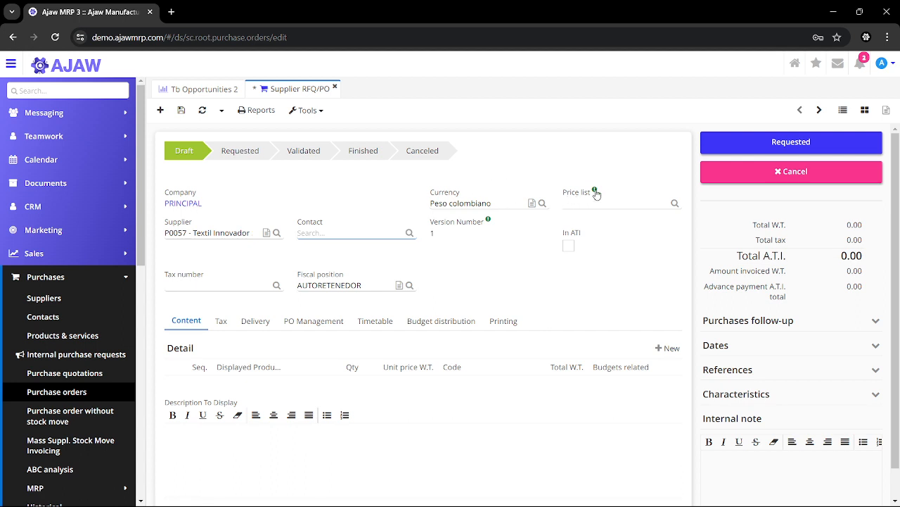
pyautogui.moveTo(595, 192)
pyautogui.click(259, 289)
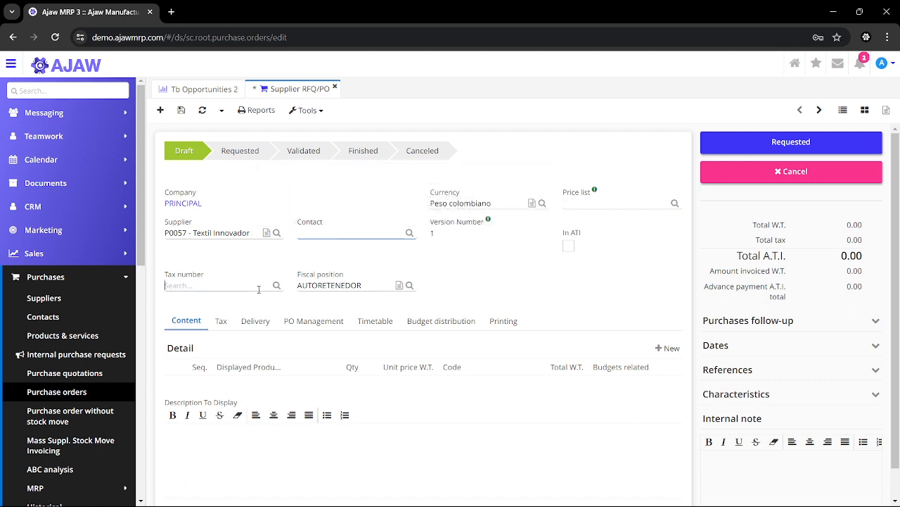
pyautogui.click(400, 253)
# Start a new order line for product COMP 001 and turn off its supplier filter
pyautogui.moveTo(489, 223)
pyautogui.scroll(-1, 422, 295)
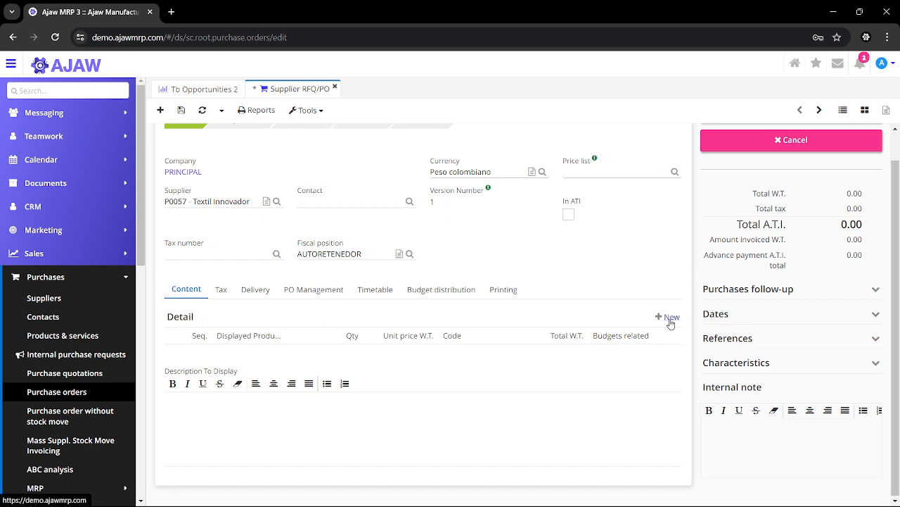
pyautogui.click(671, 318)
pyautogui.click(282, 200)
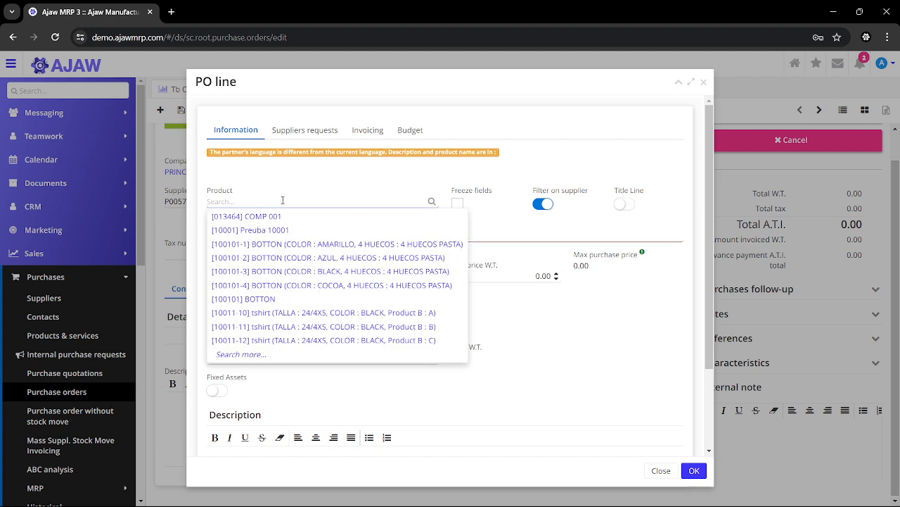
pyautogui.click(282, 218)
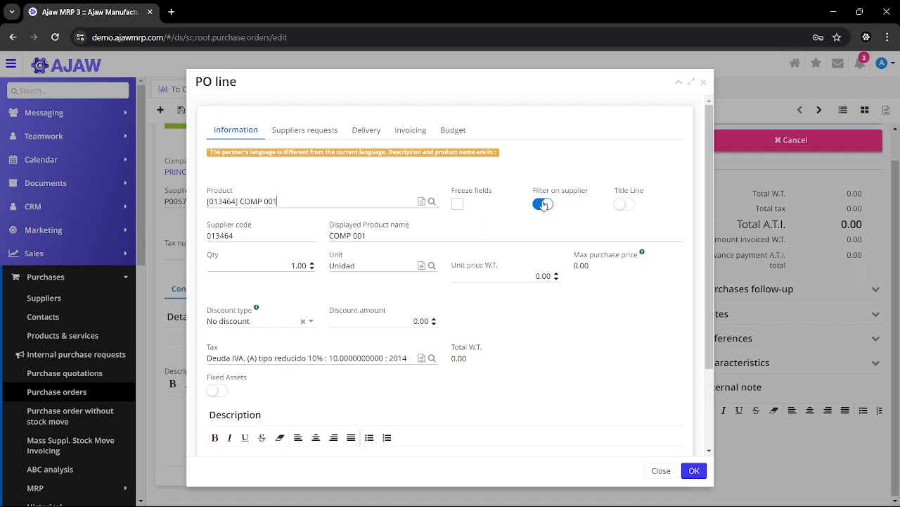
pyautogui.click(543, 205)
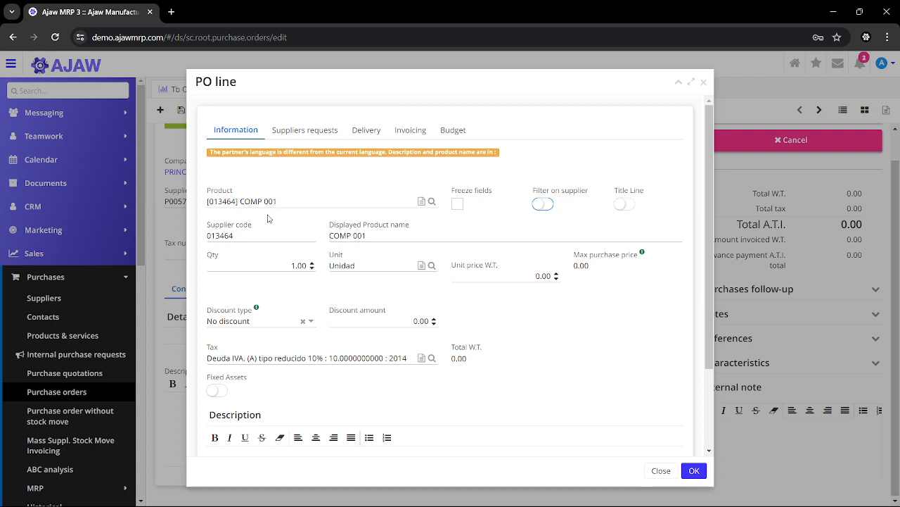
# Set the COMP 001 line's quantity to 1000 and unit price to 3000, and add the line to the order
pyautogui.click(246, 236)
pyautogui.click(358, 235)
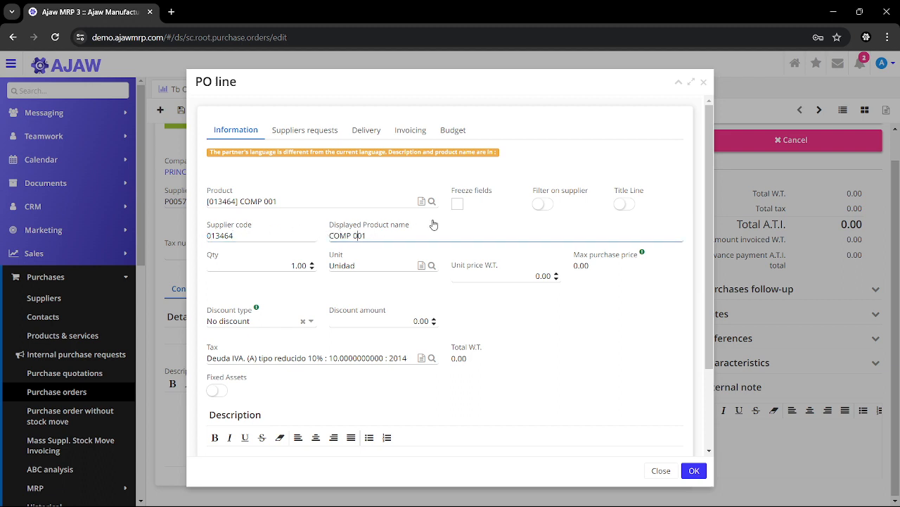
pyautogui.click(294, 265)
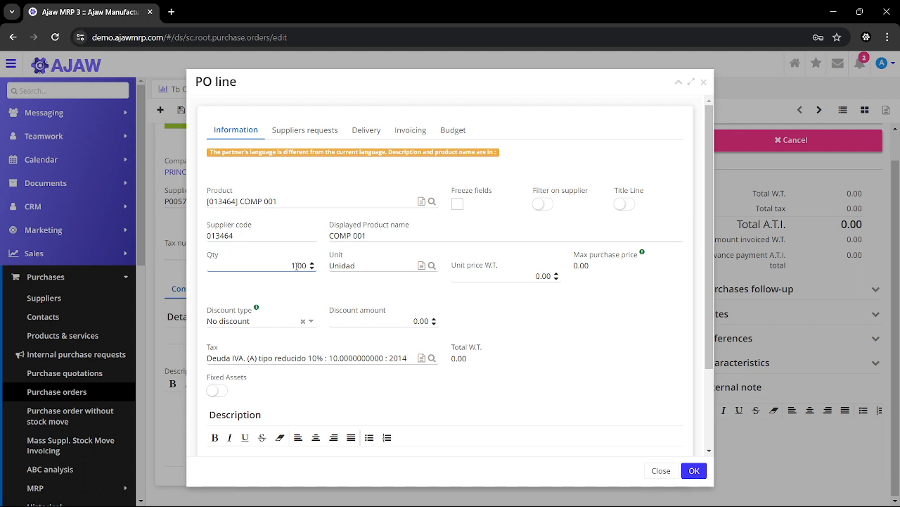
pyautogui.click(518, 275)
pyautogui.write('000.')
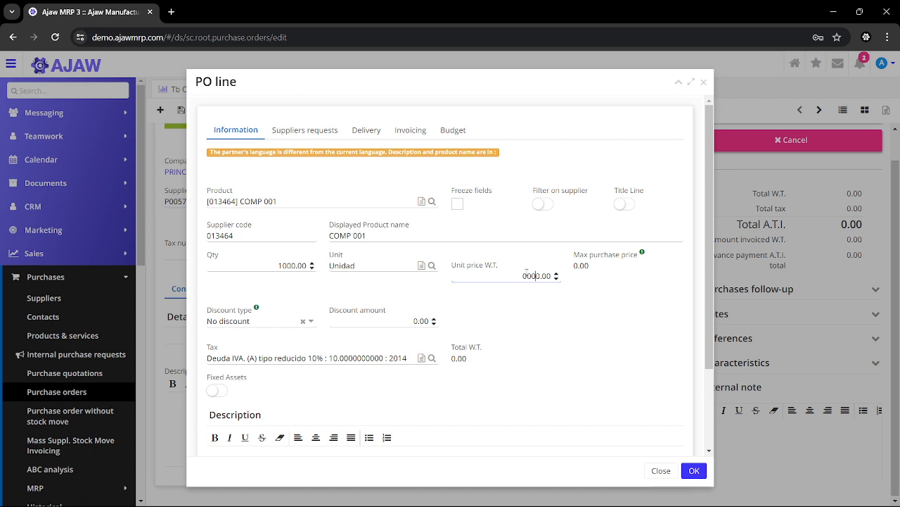
pyautogui.write('00')
pyautogui.click(550, 317)
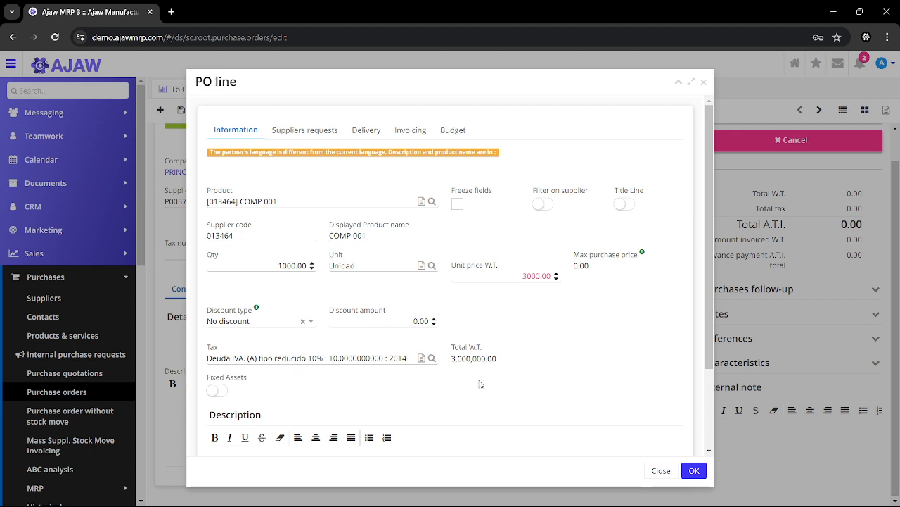
pyautogui.scroll(-1, 481, 384)
pyautogui.scroll(1, 562, 304)
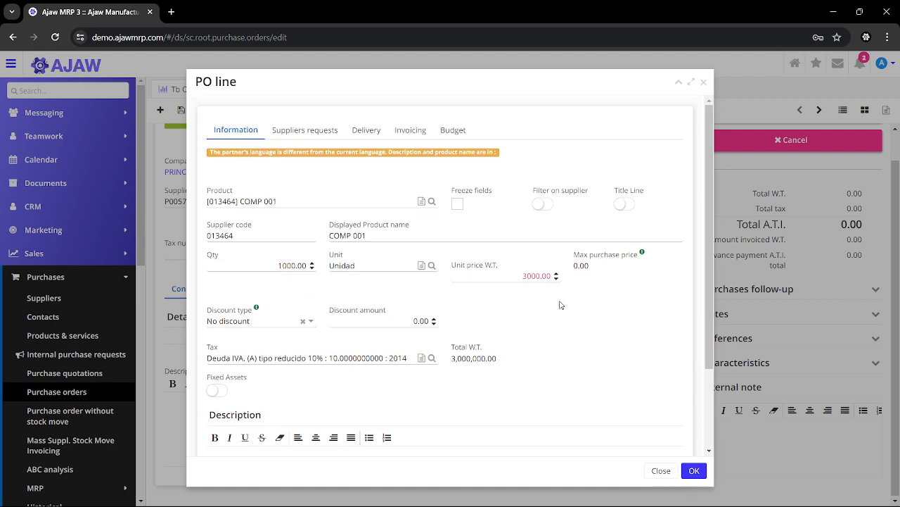
pyautogui.click(691, 472)
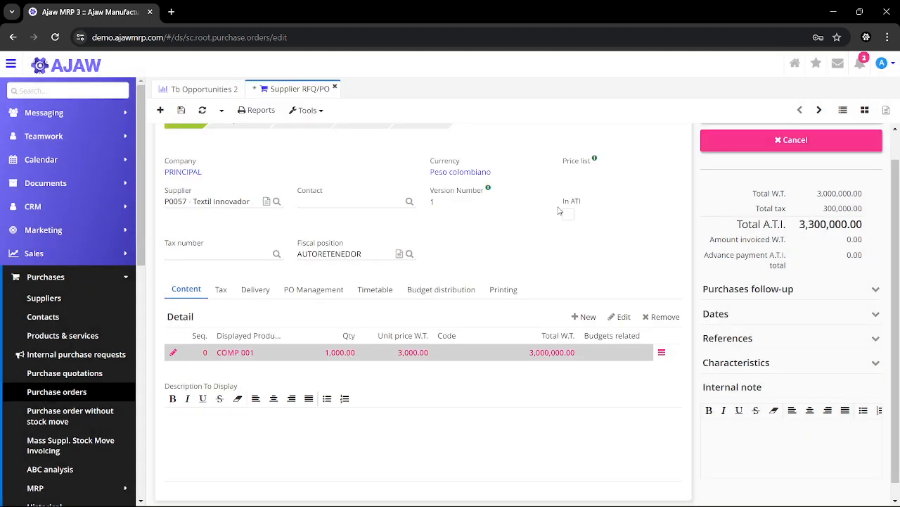
# Mark the order as requested, proceeding without computing the budget distribution
pyautogui.scroll(1, 559, 210)
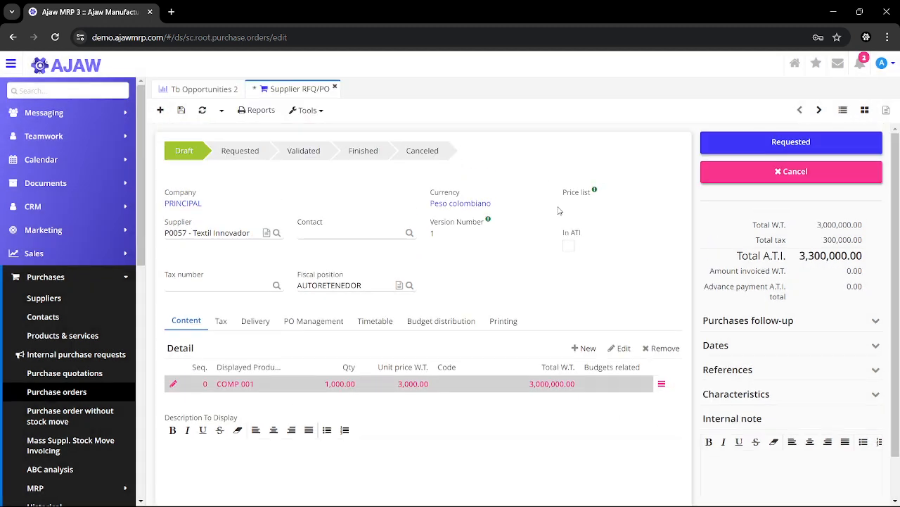
pyautogui.click(728, 148)
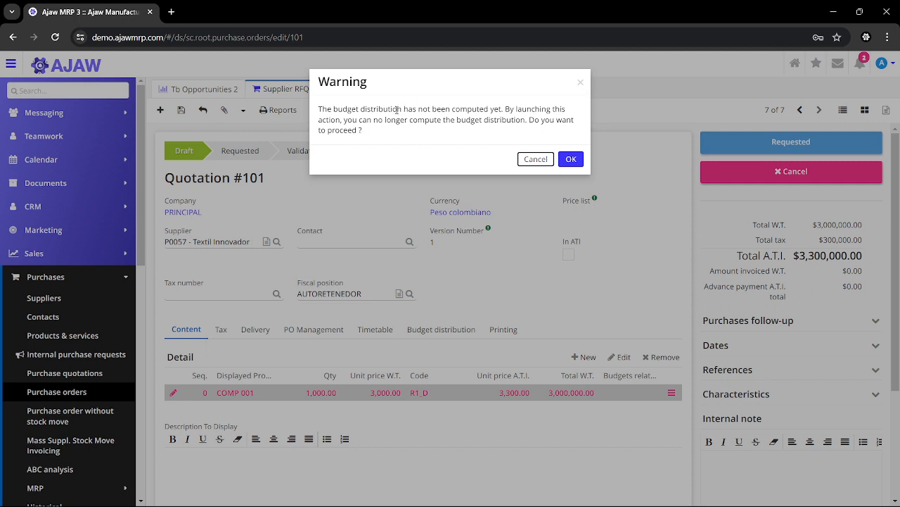
pyautogui.click(570, 159)
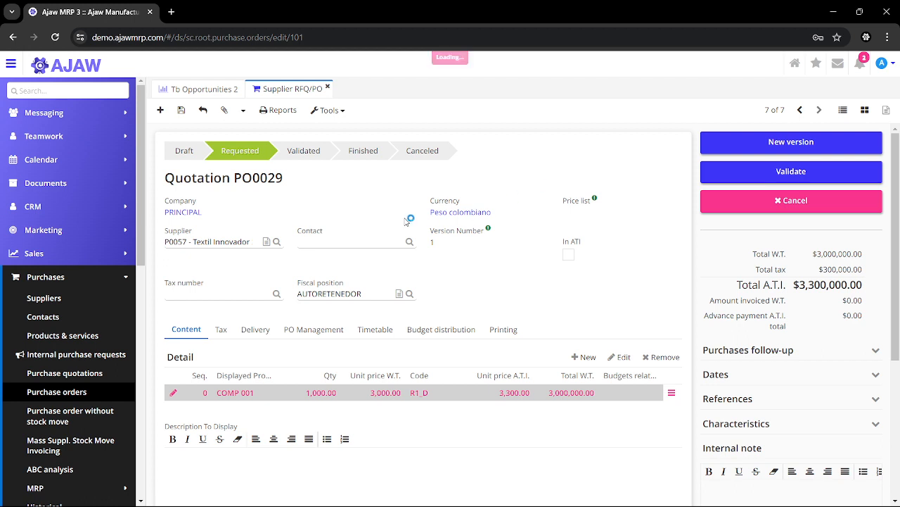
# Validate the requested quotation to turn it into a purchase order
pyautogui.moveTo(165, 178); pyautogui.dragTo(283, 180)
pyautogui.click(327, 203)
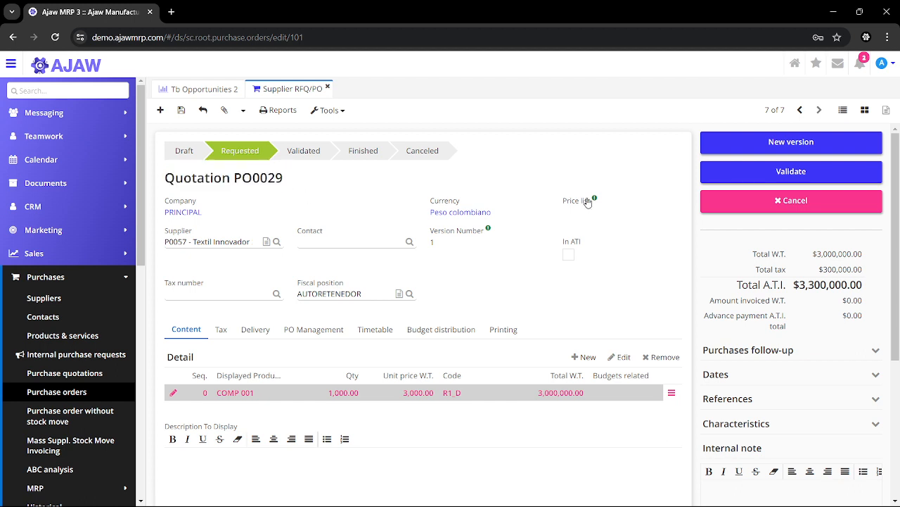
pyautogui.click(712, 177)
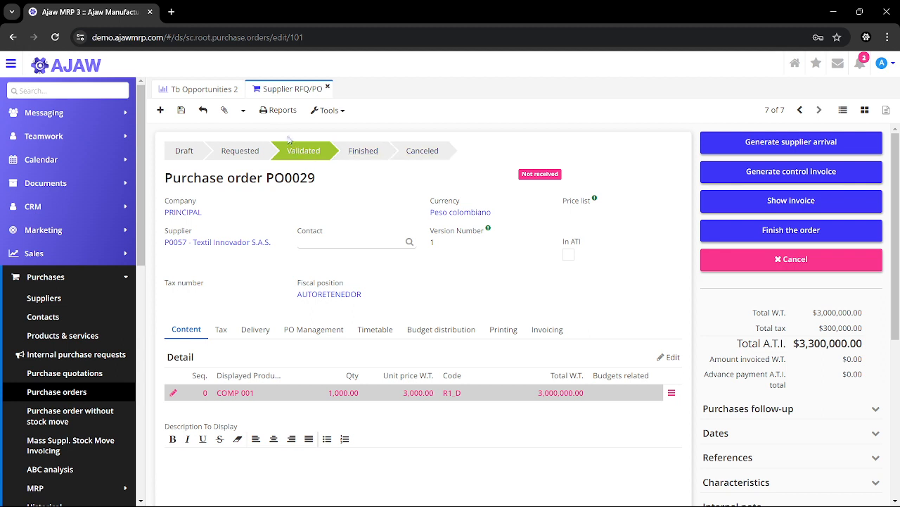
# Generate an email message for the purchase order in English, using the Purchase Order template
pyautogui.click(327, 112)
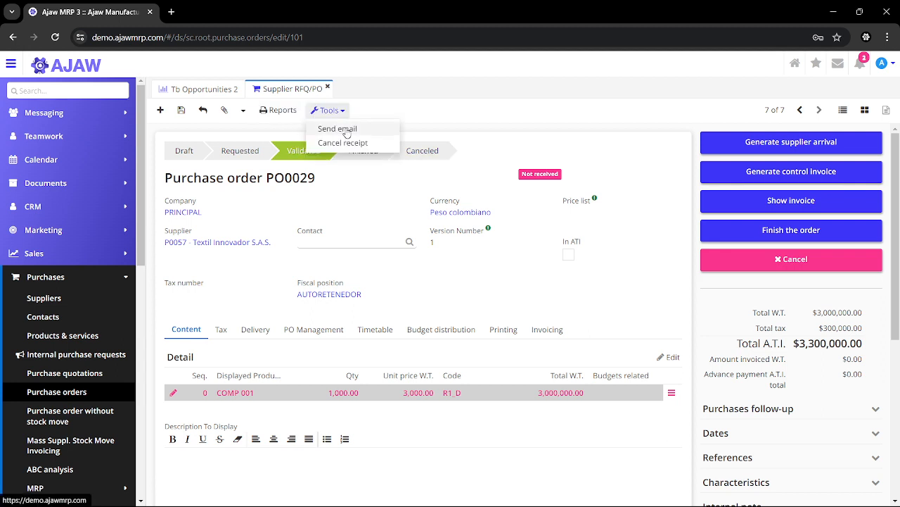
pyautogui.click(339, 130)
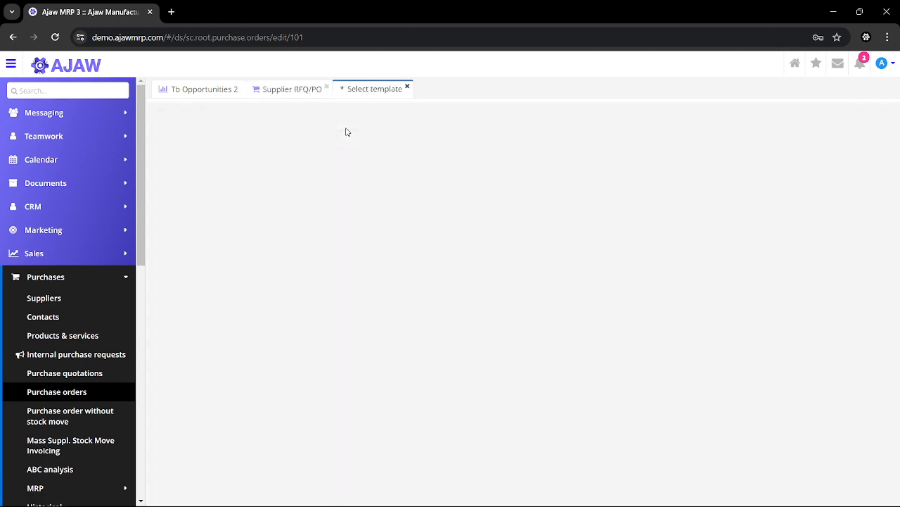
pyautogui.click(386, 156)
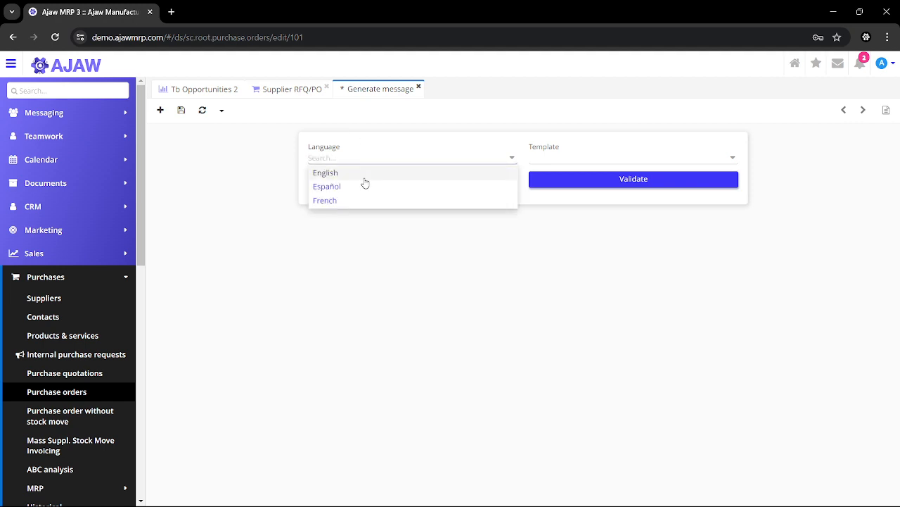
pyautogui.click(358, 174)
pyautogui.click(569, 159)
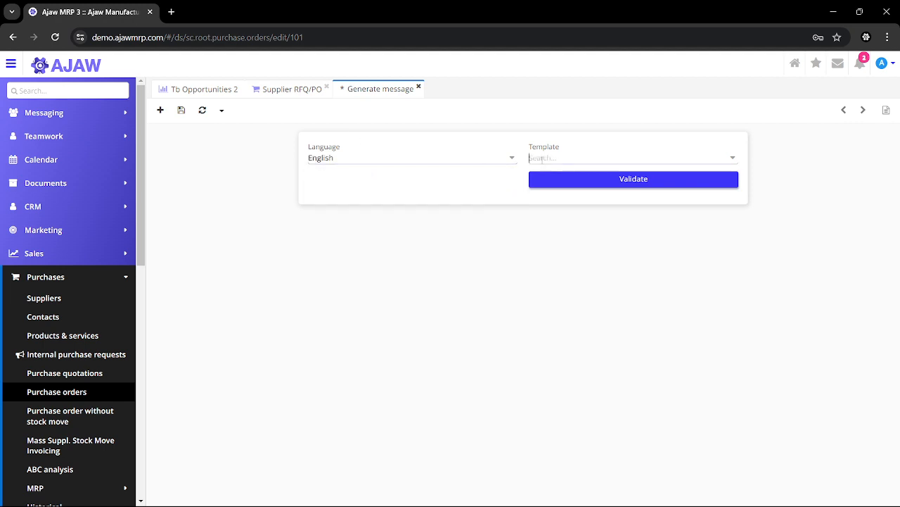
pyautogui.click(573, 188)
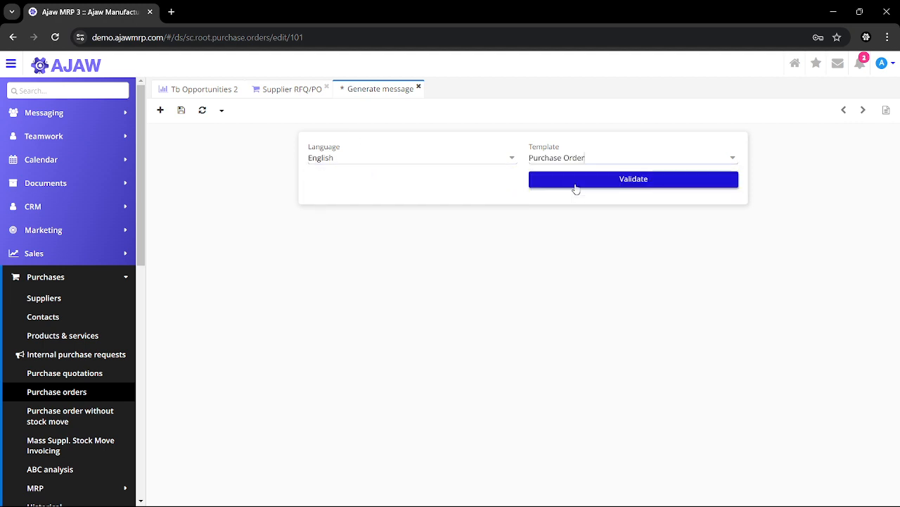
pyautogui.click(621, 179)
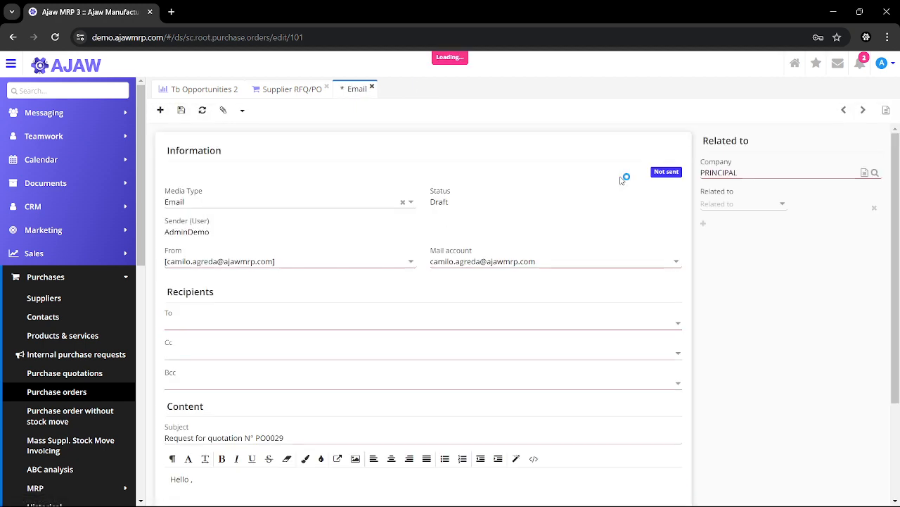
# Choose a suggested recipient address for the email and review the message content
pyautogui.click(280, 325)
pyautogui.click(229, 355)
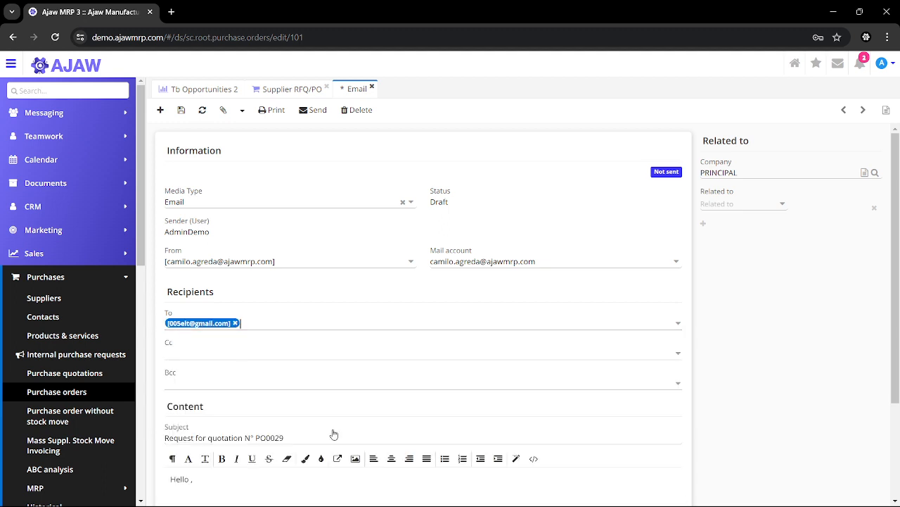
pyautogui.scroll(-2, 331, 432)
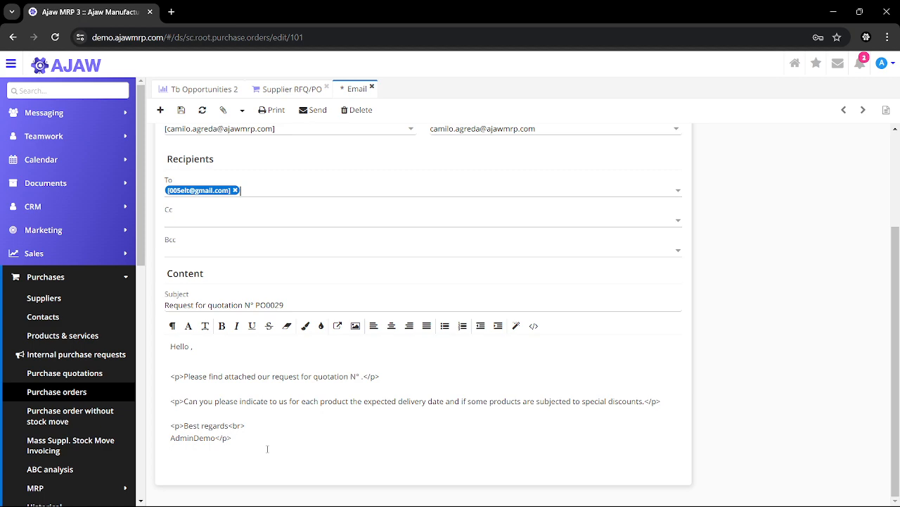
pyautogui.scroll(2, 292, 374)
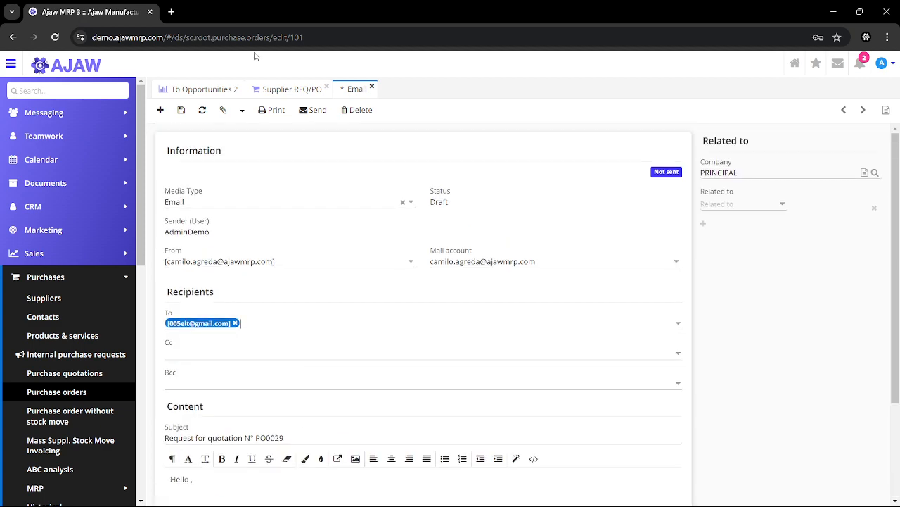
# Discard the unsent email draft and return to the purchase order
pyautogui.click(294, 90)
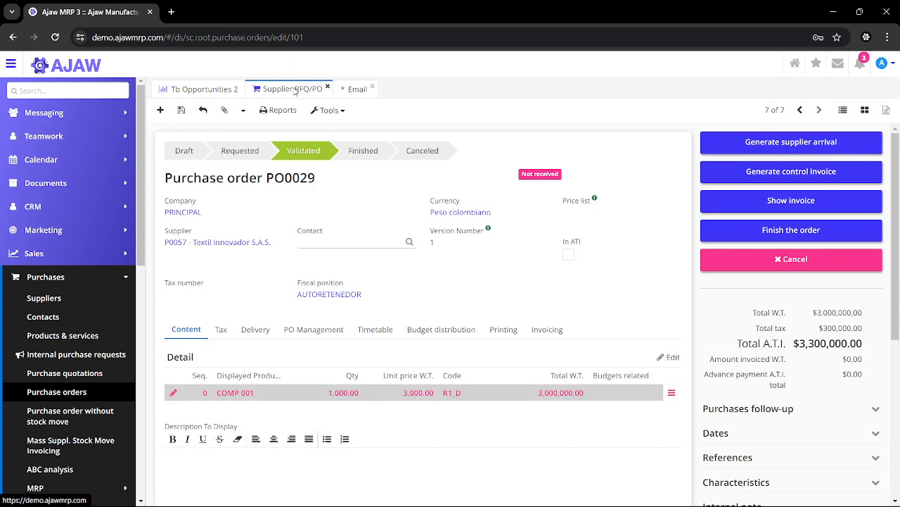
pyautogui.click(371, 87)
pyautogui.click(571, 138)
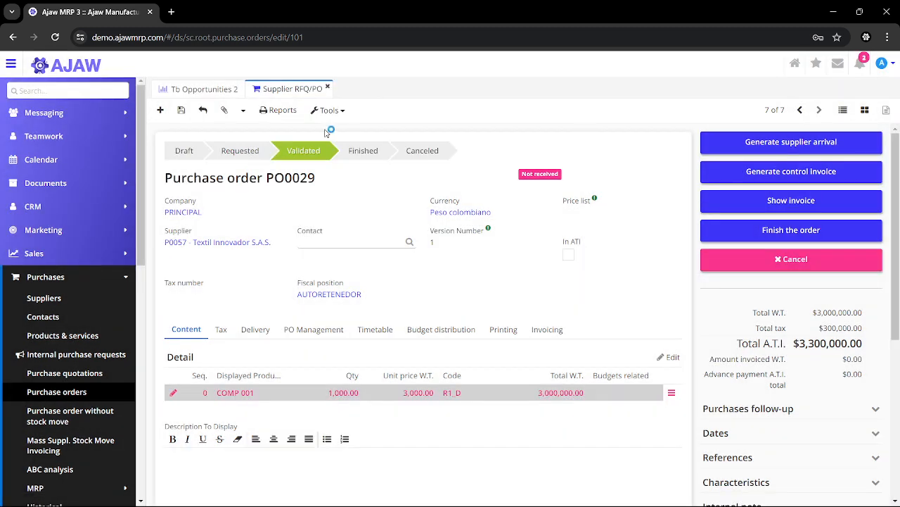
# Generate the purchase order's printable report, review it and download it as a PDF
pyautogui.click(328, 111)
pyautogui.click(281, 114)
pyautogui.click(281, 113)
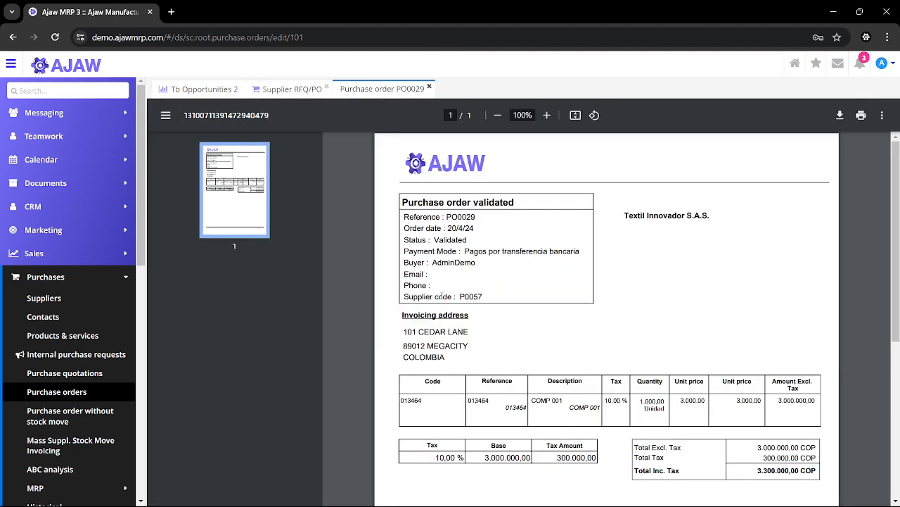
pyautogui.scroll(-4, 594, 308)
pyautogui.scroll(4, 595, 307)
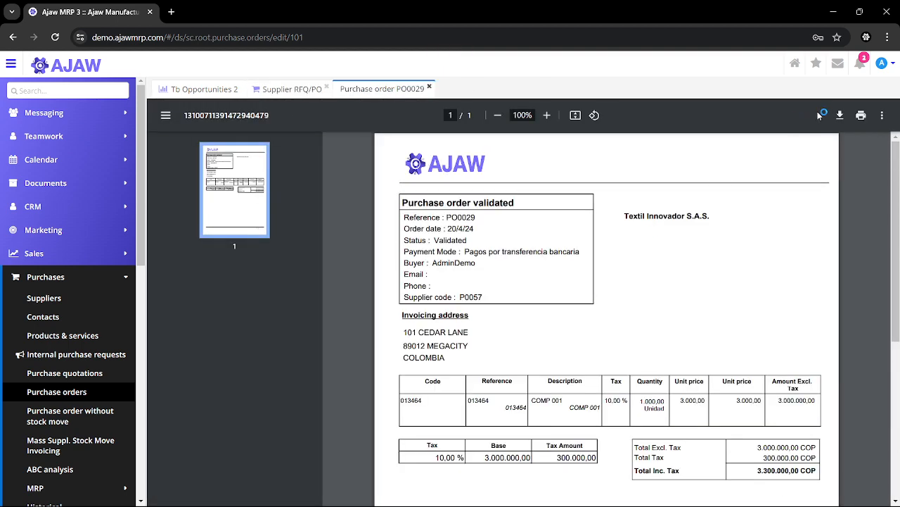
pyautogui.click(839, 118)
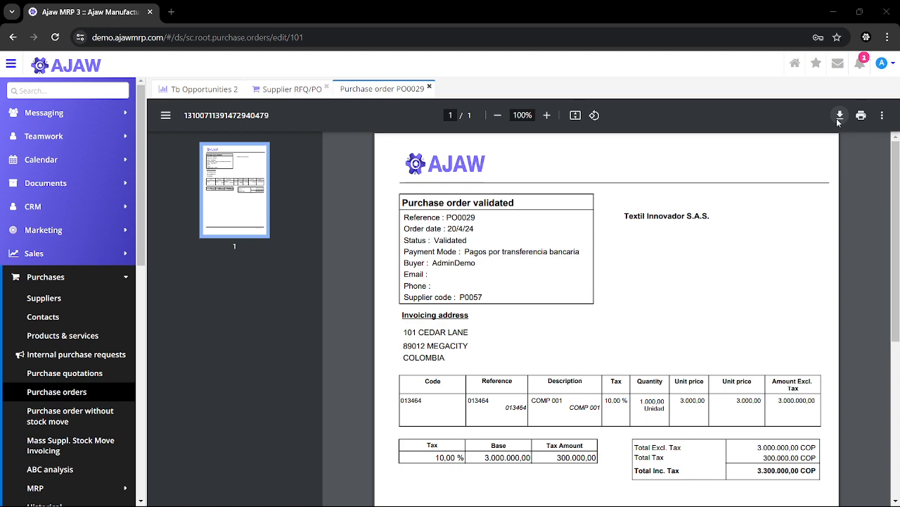
pyautogui.click(436, 9)
# Return to the supplier purchase order and close the printed report
pyautogui.click(296, 90)
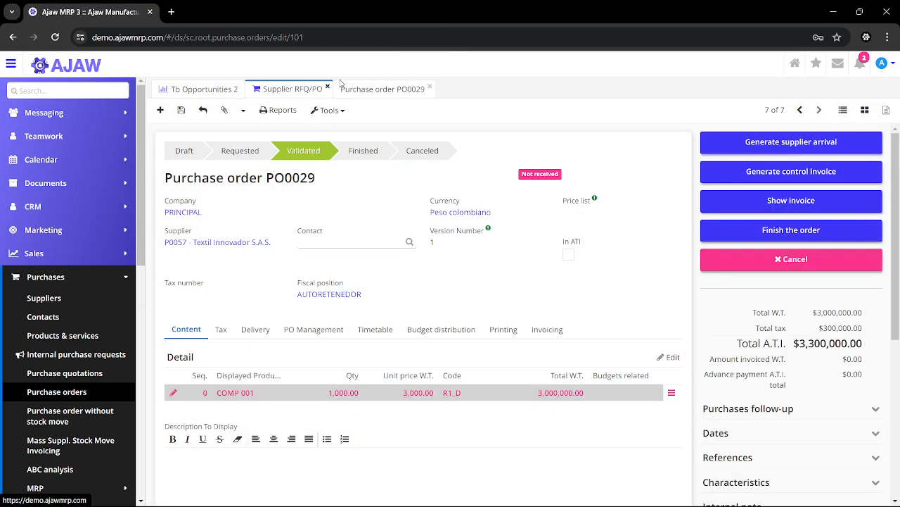
pyautogui.click(327, 113)
pyautogui.click(333, 115)
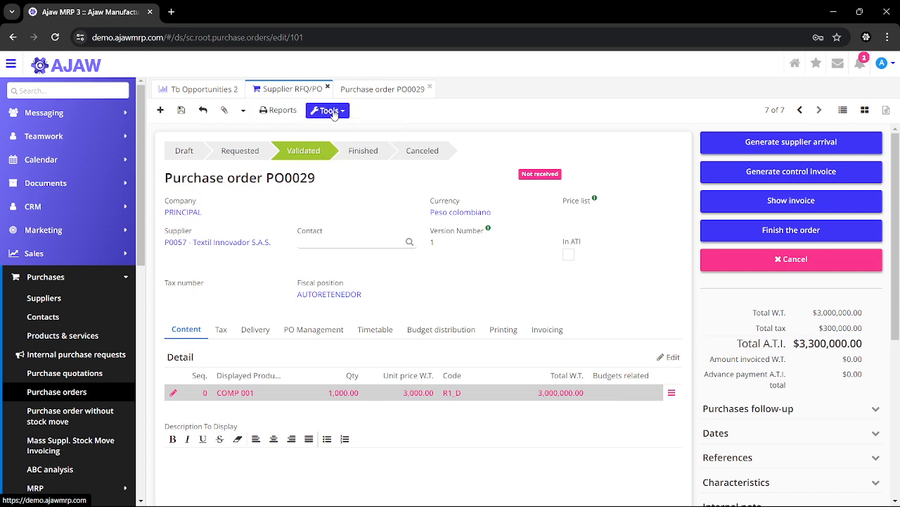
pyautogui.click(429, 86)
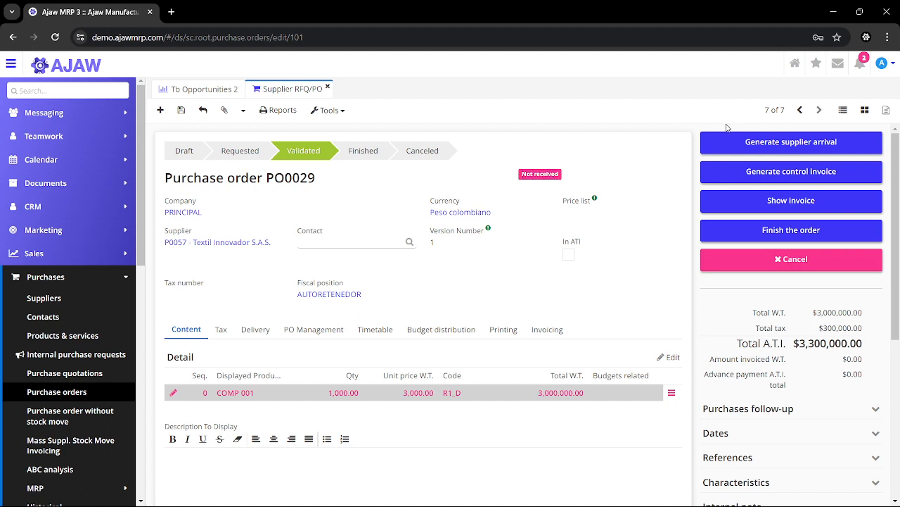
# Generate the supplier arrival for the purchase order, set its estimated date to 04/21/2024 and save it
pyautogui.click(743, 142)
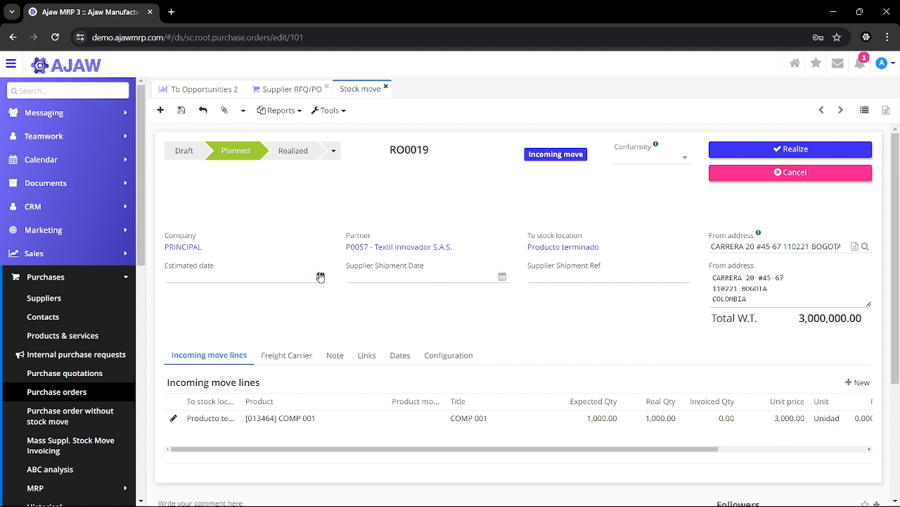
pyautogui.click(320, 277)
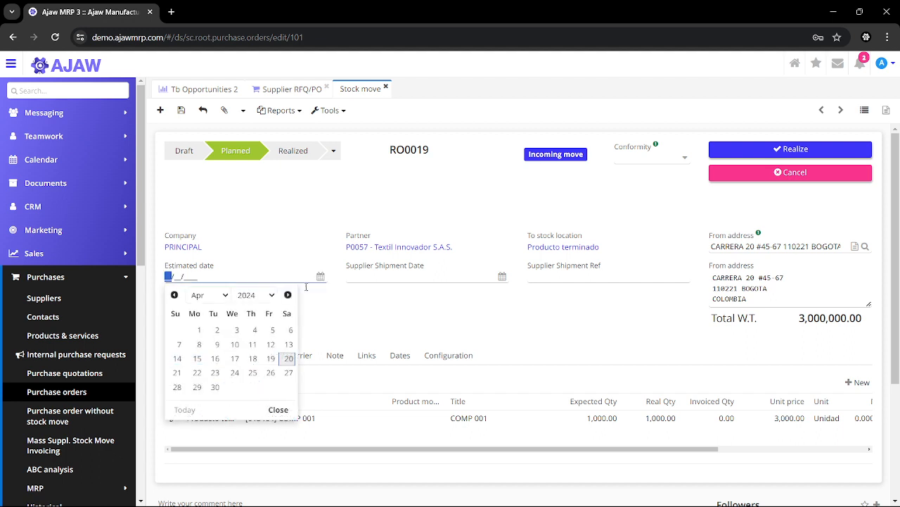
pyautogui.click(177, 372)
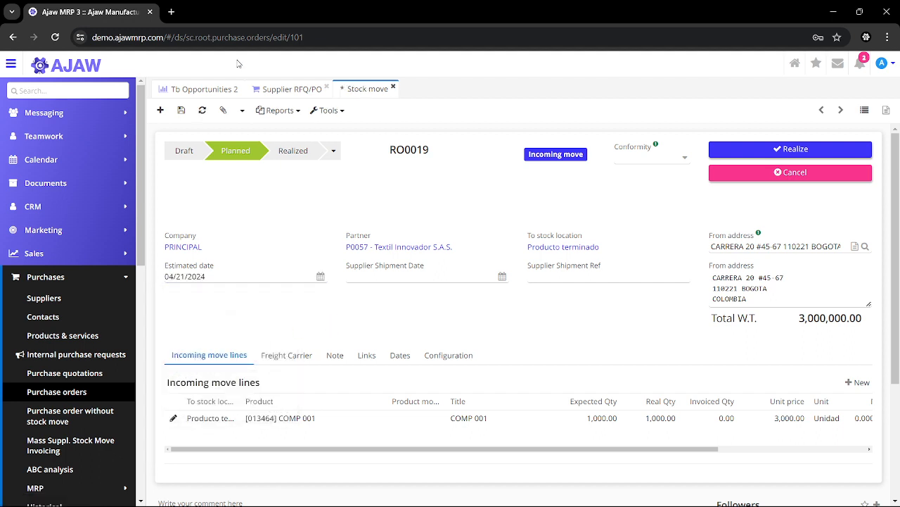
pyautogui.click(182, 110)
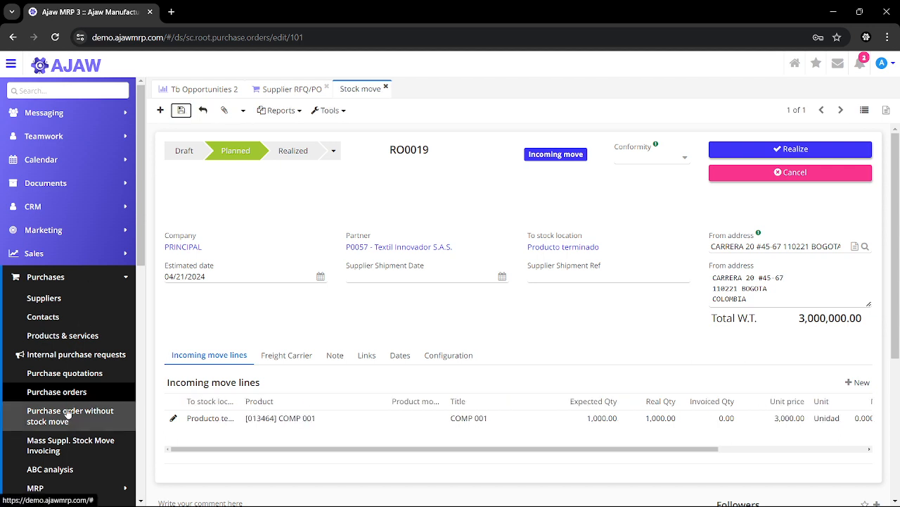
# Open the supplier arrivals list in Stock management and refresh it
pyautogui.click(71, 277)
pyautogui.scroll(-3, 71, 377)
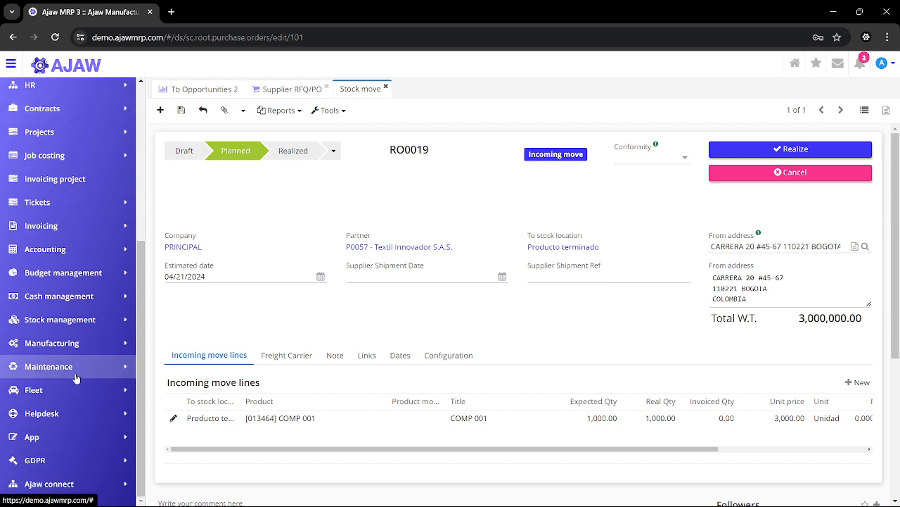
pyautogui.click(50, 320)
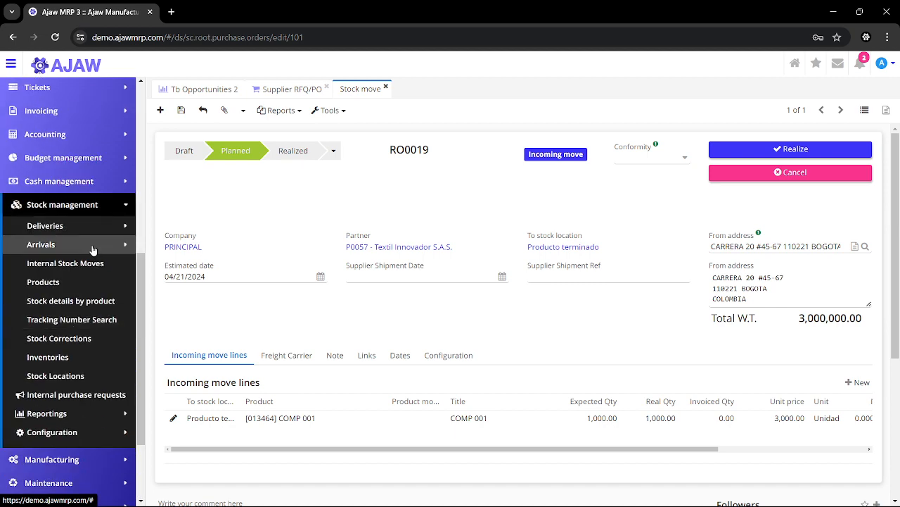
pyautogui.click(87, 247)
pyautogui.click(80, 263)
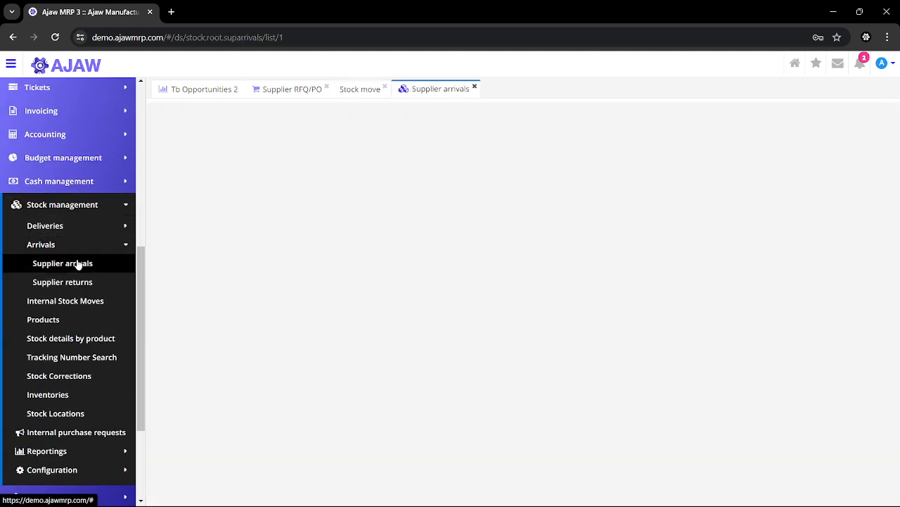
pyautogui.scroll(-2, 36, 292)
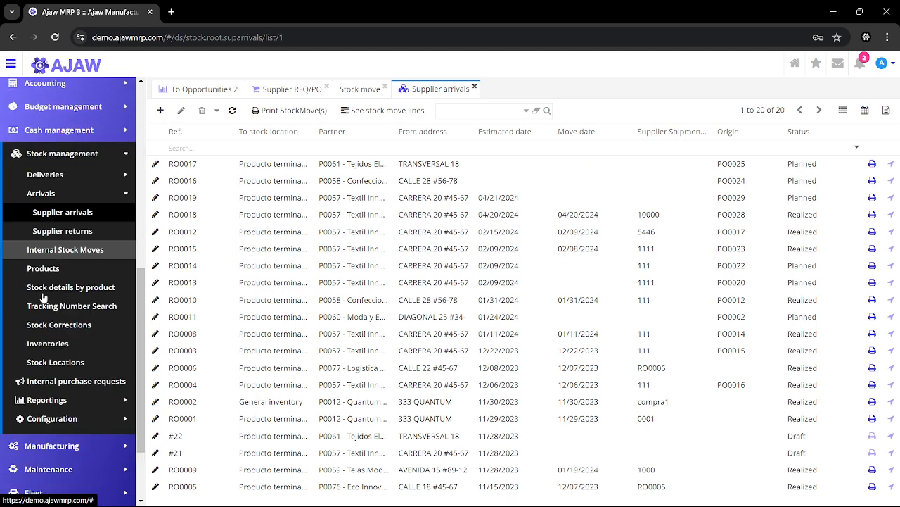
pyautogui.click(232, 110)
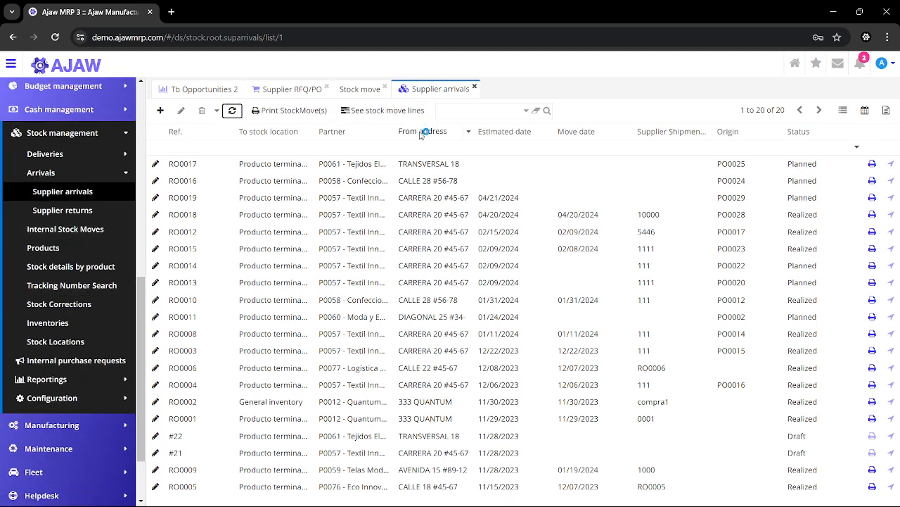
# Sort the supplier arrivals by estimated date, then by descending move date, and open the planned arrival dated 04/21/2024
pyautogui.click(491, 132)
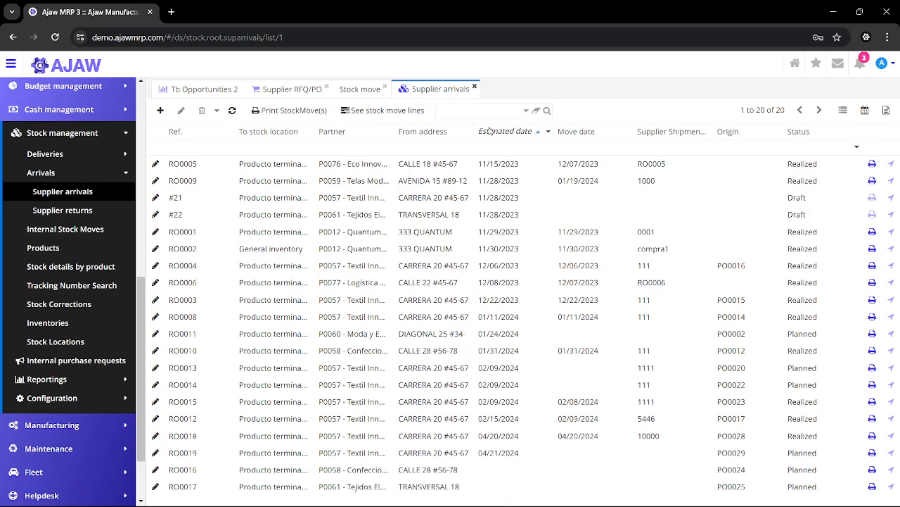
pyautogui.click(491, 131)
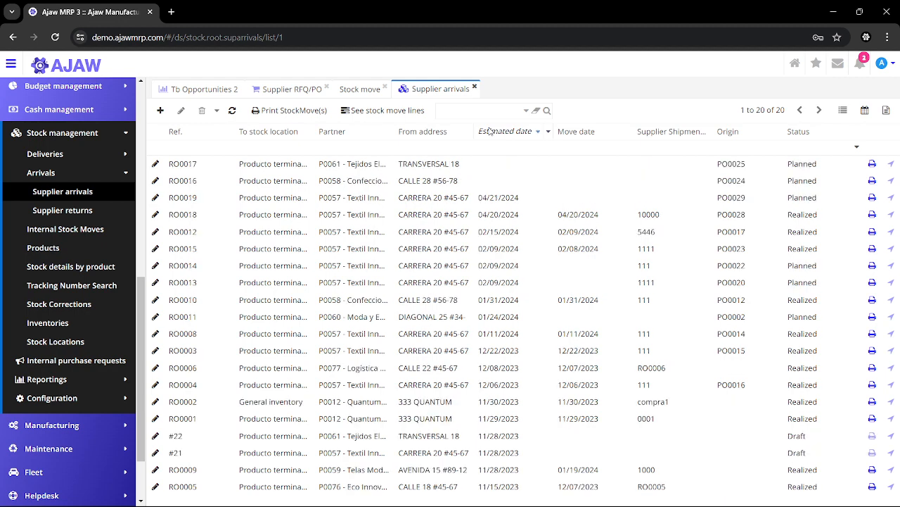
pyautogui.click(577, 132)
pyautogui.click(577, 131)
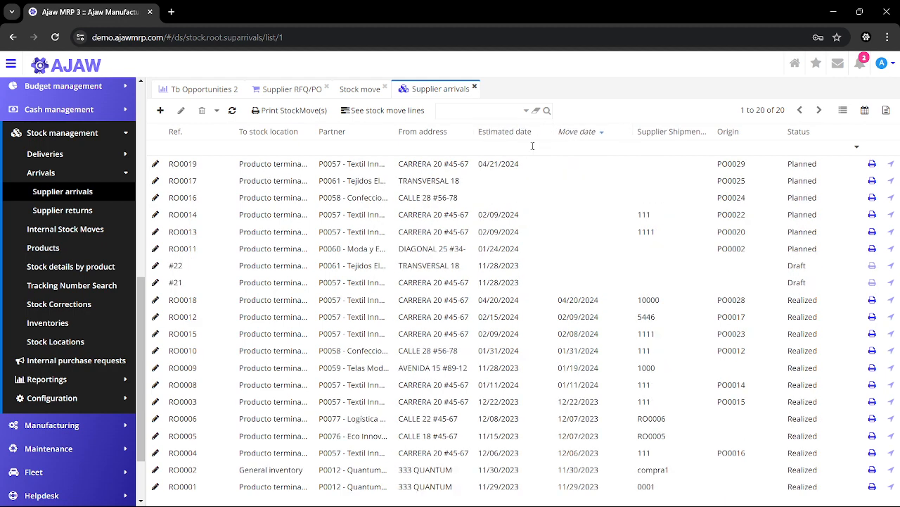
pyautogui.doubleClick(496, 166)
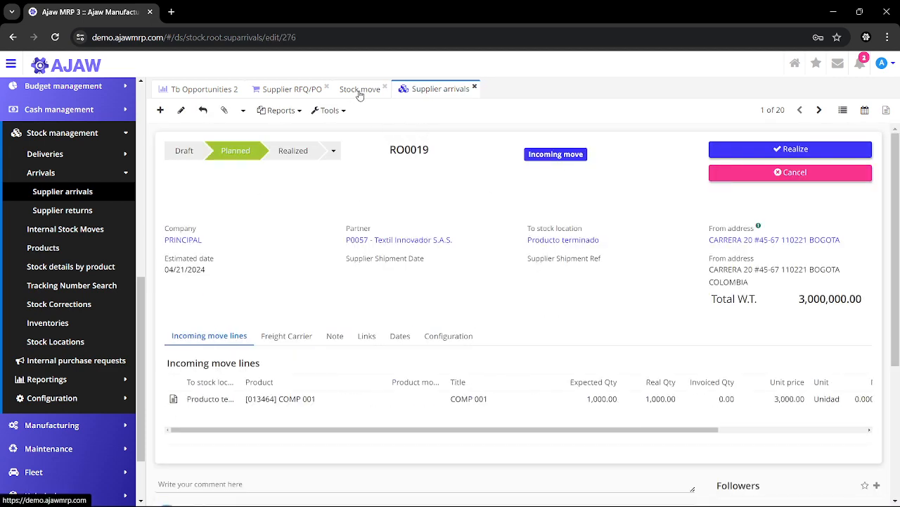
# Check the purchase order's reception status, return to its stock move and try to realize the incoming move
pyautogui.click(302, 98)
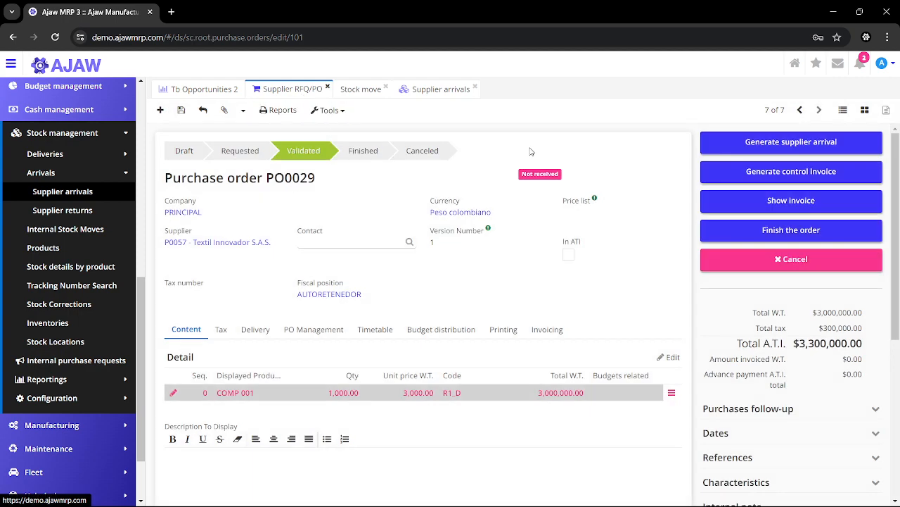
pyautogui.click(361, 94)
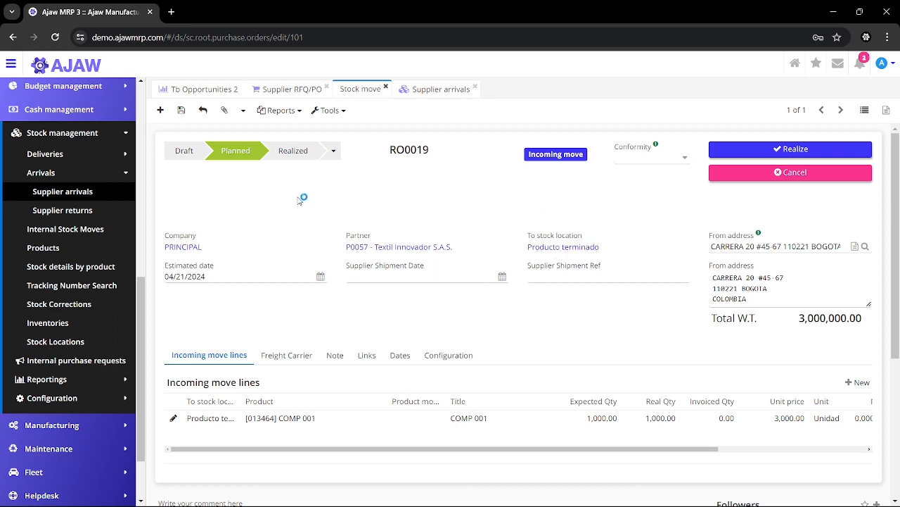
pyautogui.click(781, 156)
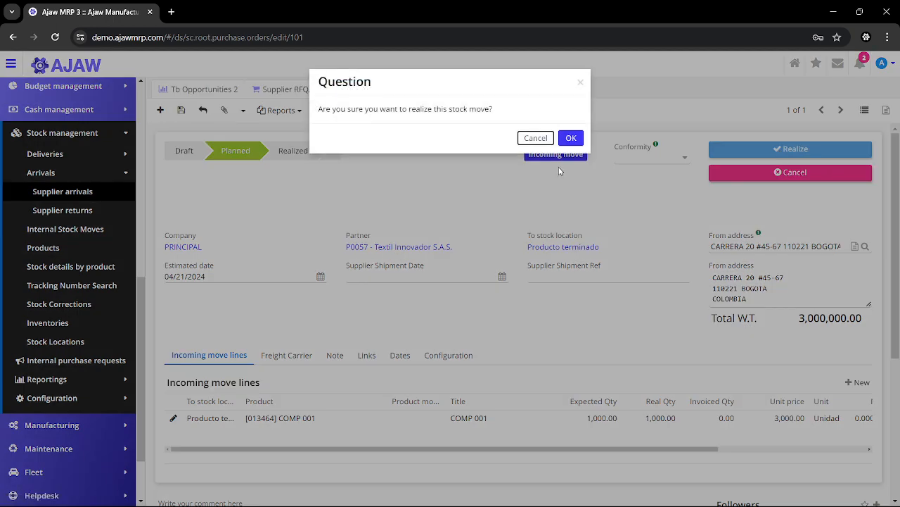
pyautogui.click(564, 140)
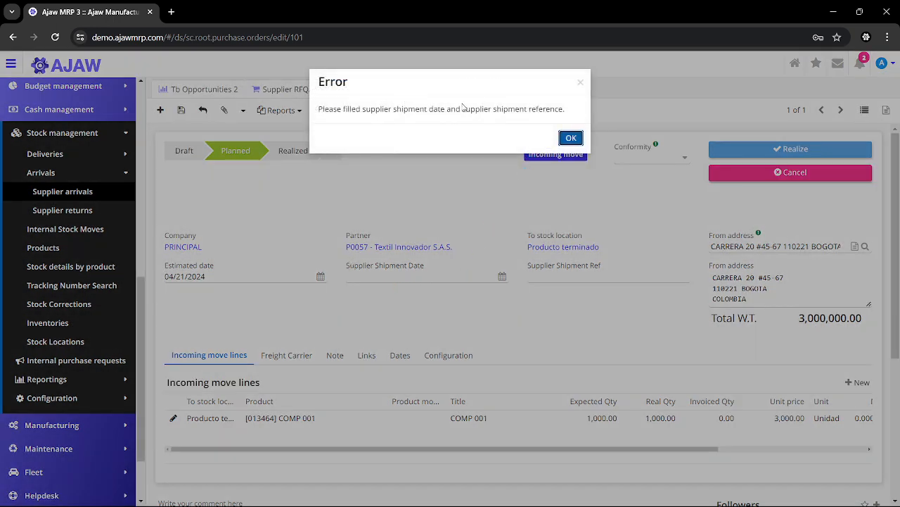
pyautogui.click(572, 138)
# Set the stock move's supplier shipment date to 04/21/2024 and its supplier shipment reference to 1000
pyautogui.click(490, 278)
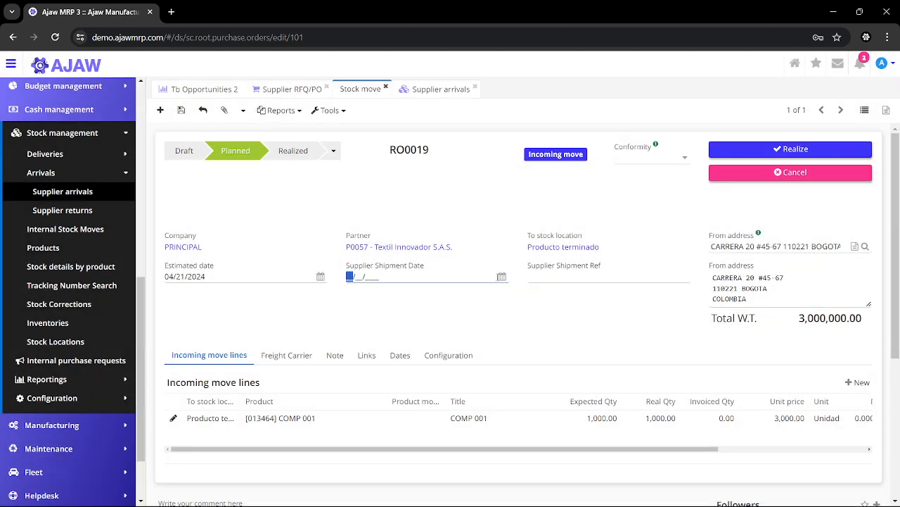
pyautogui.click(503, 277)
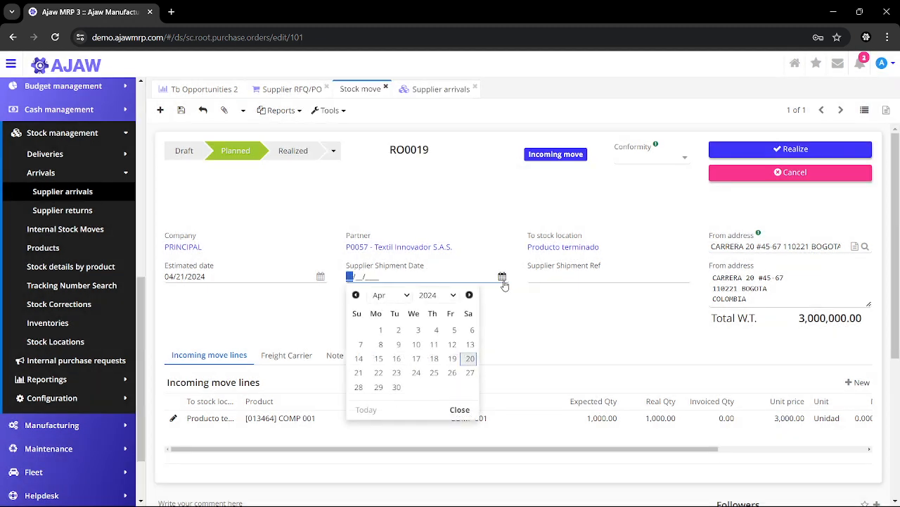
pyautogui.click(359, 373)
pyautogui.click(567, 280)
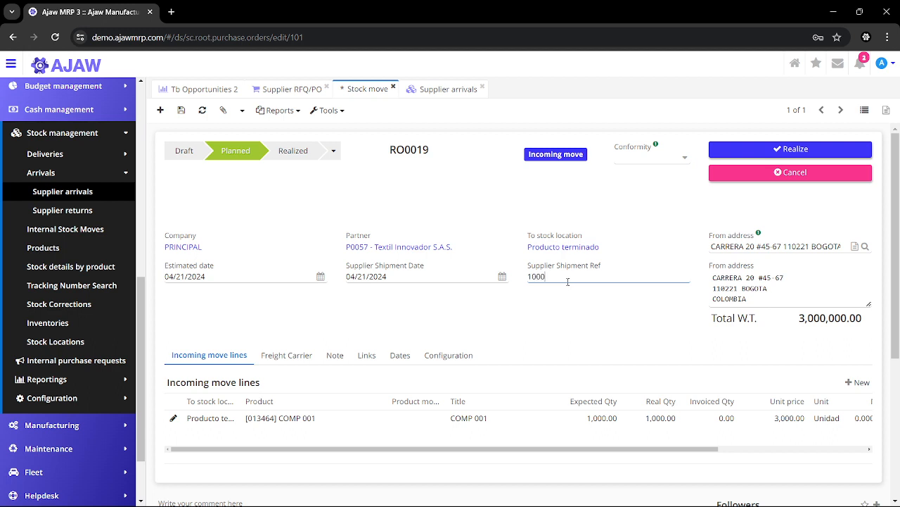
pyautogui.click(488, 325)
# In the freight carrier details, enable the certificate of conformity, choose AdminDemo as signatory user and mark the certificate as signed
pyautogui.click(283, 355)
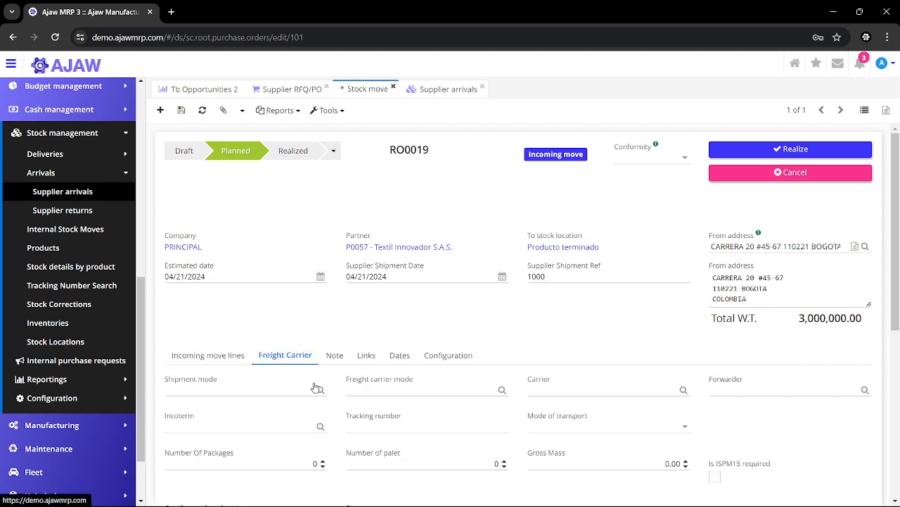
pyautogui.scroll(-3, 482, 359)
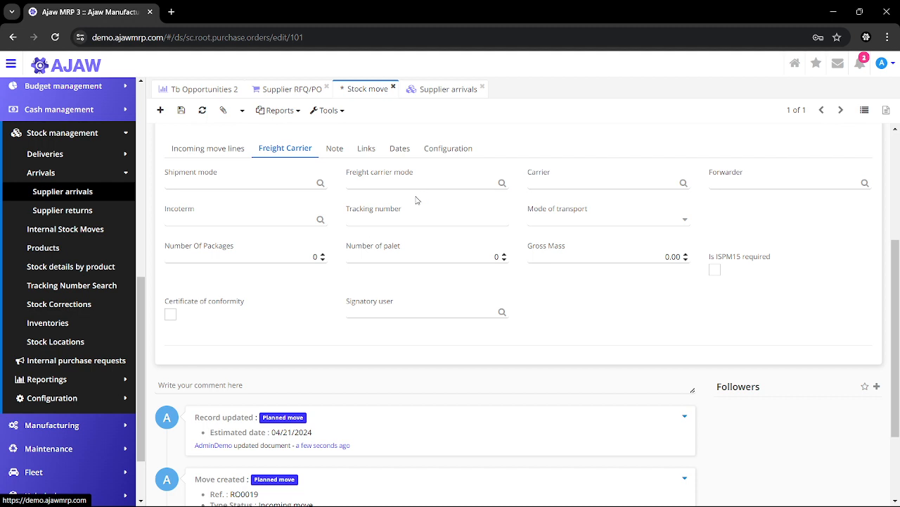
pyautogui.click(170, 314)
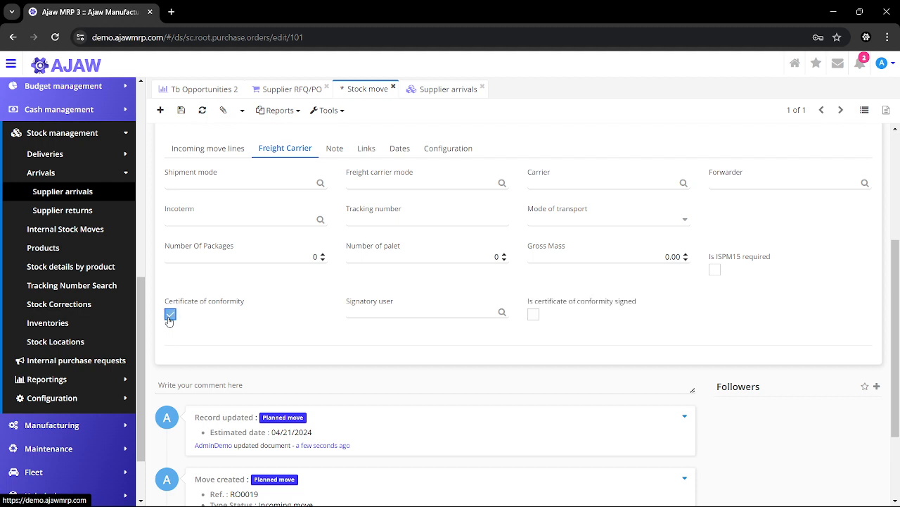
pyautogui.click(349, 313)
pyautogui.click(378, 341)
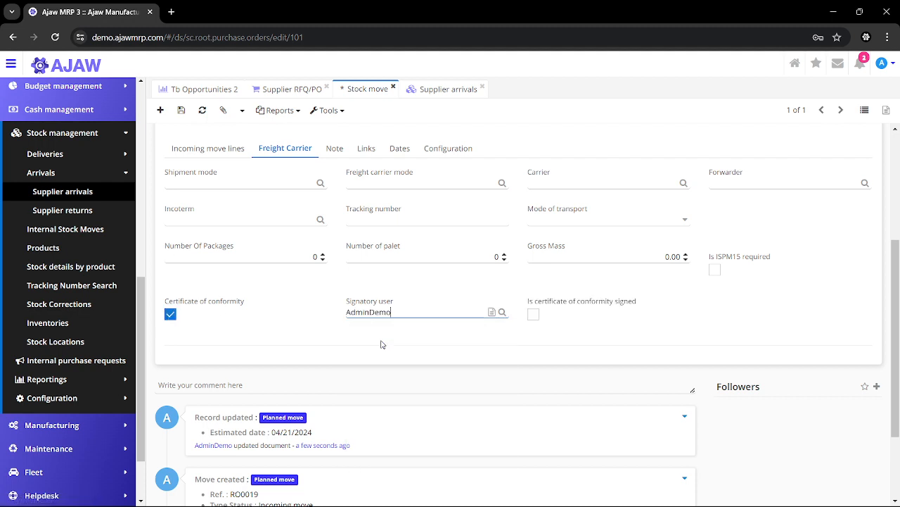
pyautogui.click(533, 314)
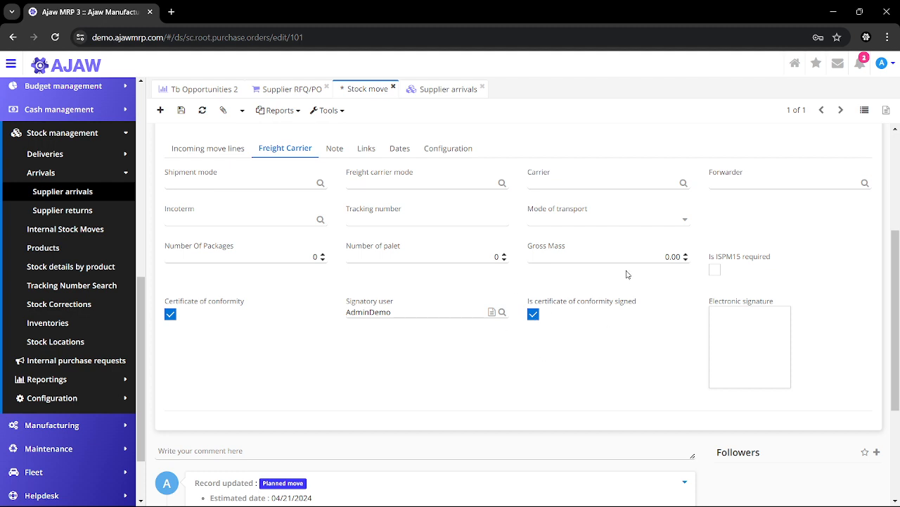
pyautogui.moveTo(755, 344)
pyautogui.scroll(3, 413, 280)
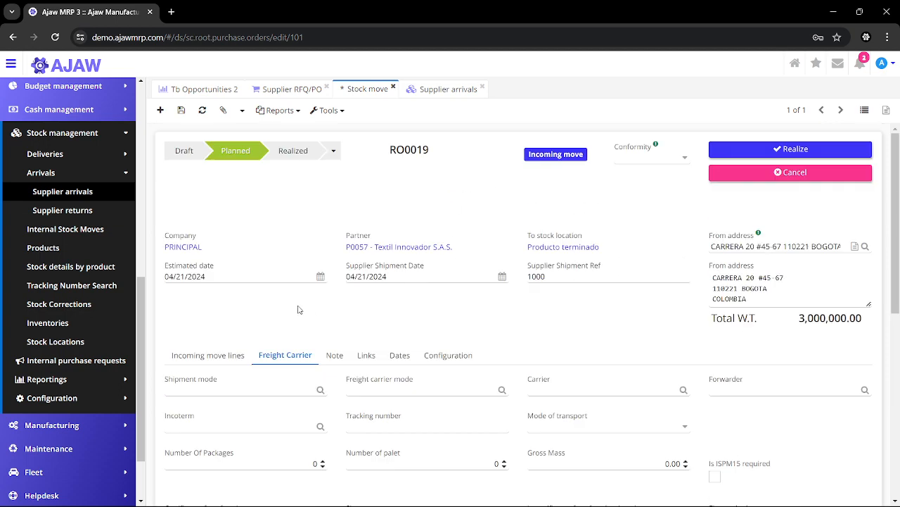
# Return to the incoming move lines and realize the stock move, confirming the operation
pyautogui.click(222, 351)
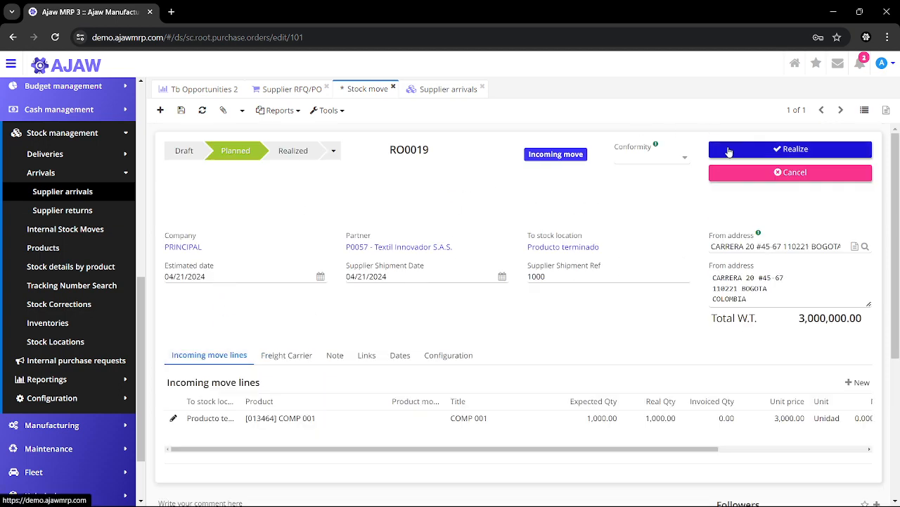
pyautogui.click(729, 150)
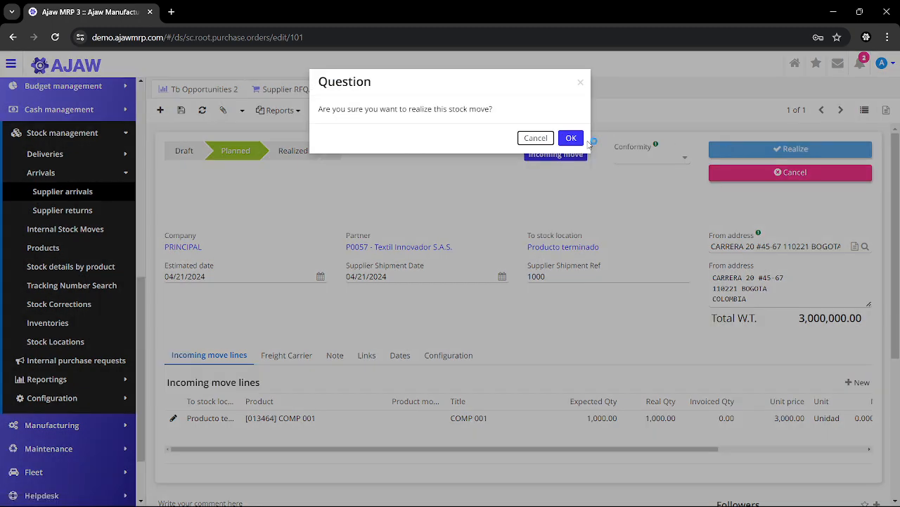
pyautogui.click(571, 138)
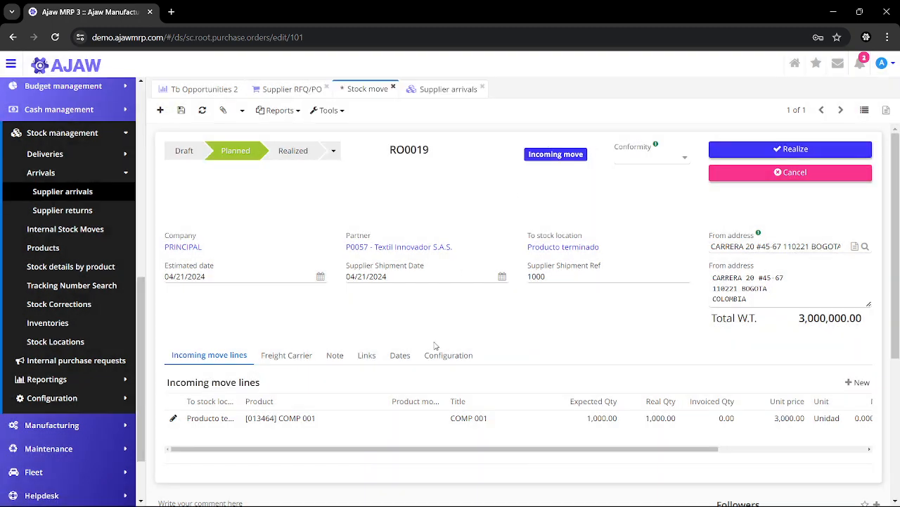
# Examine the stock move's configuration settings, including the originating stock location
pyautogui.click(443, 354)
pyautogui.scroll(-1, 299, 420)
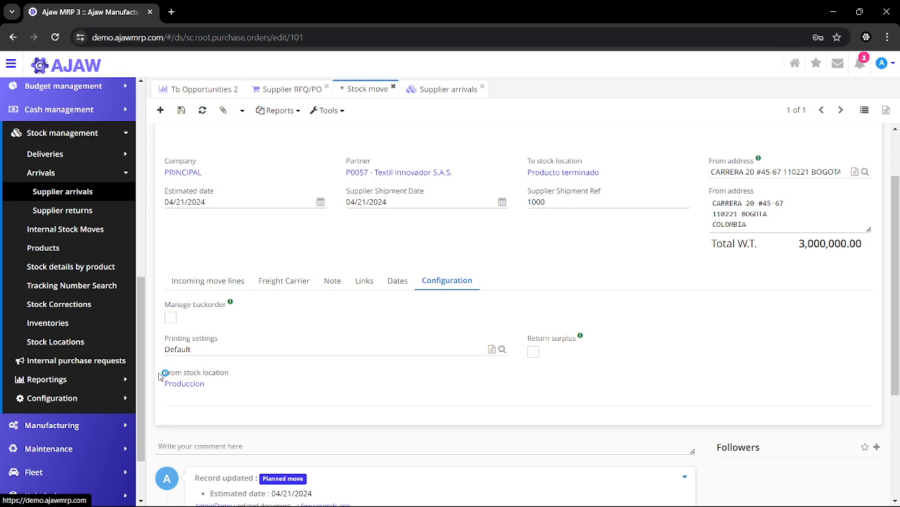
pyautogui.moveTo(162, 371); pyautogui.dragTo(226, 388)
pyautogui.click(199, 361)
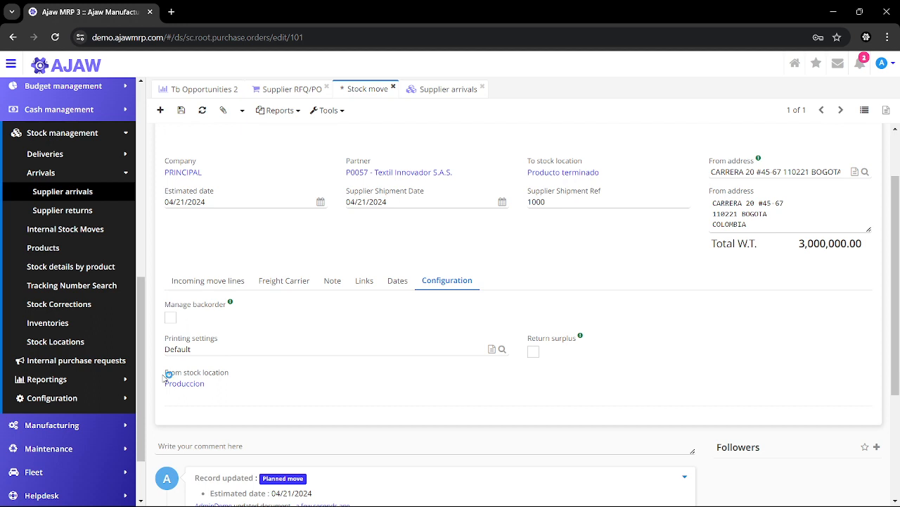
# Review the stock move's dates, its linked purchase order, reversions and moves, and its note for the comment to display
pyautogui.click(398, 281)
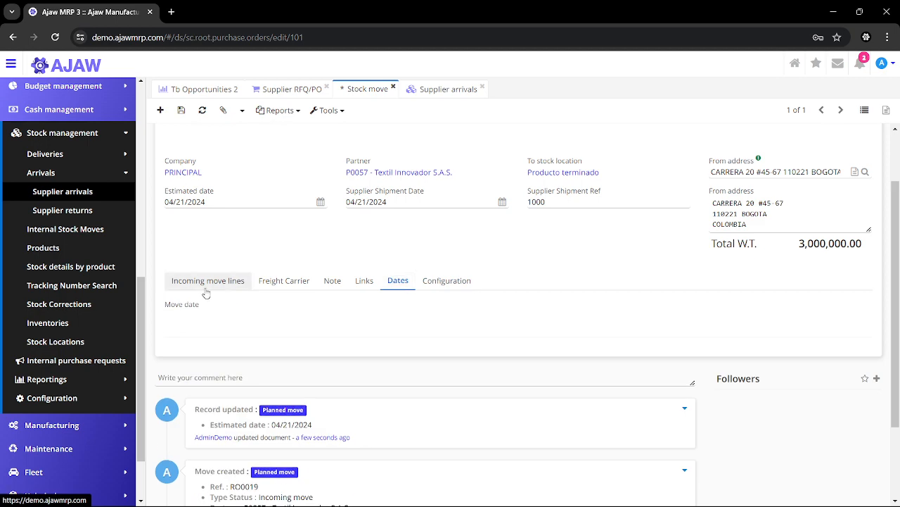
pyautogui.click(366, 283)
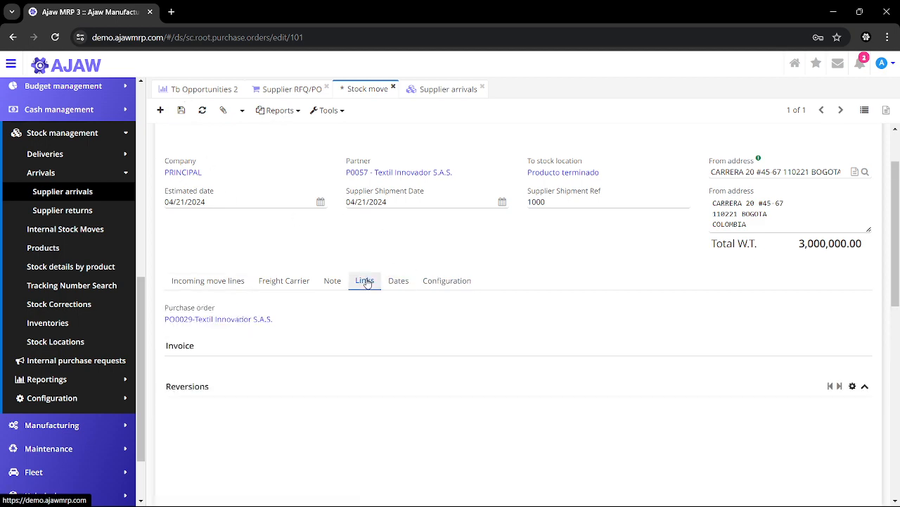
pyautogui.scroll(-10, 365, 380)
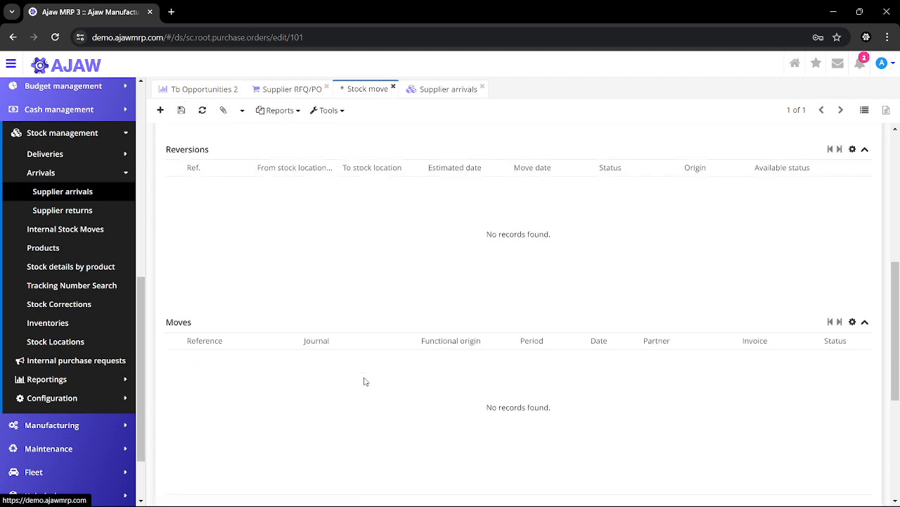
pyautogui.scroll(3, 364, 381)
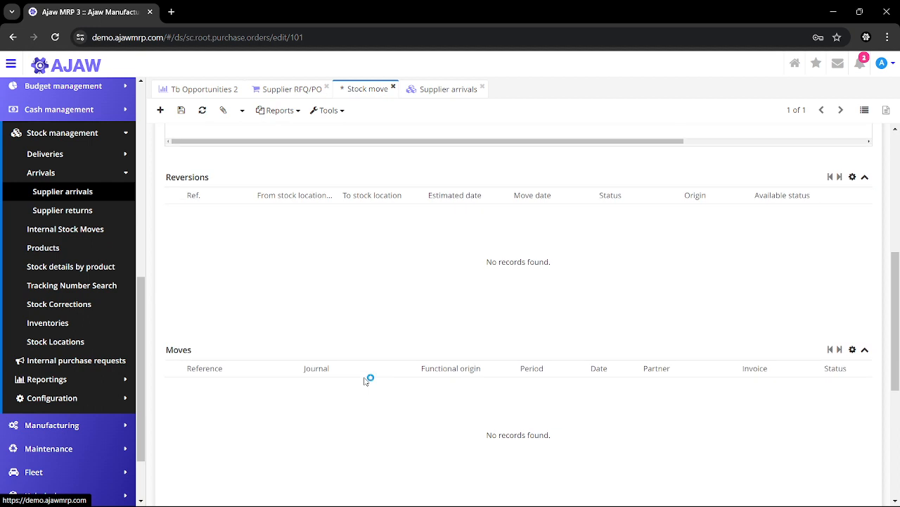
pyautogui.scroll(4, 365, 381)
pyautogui.click(333, 261)
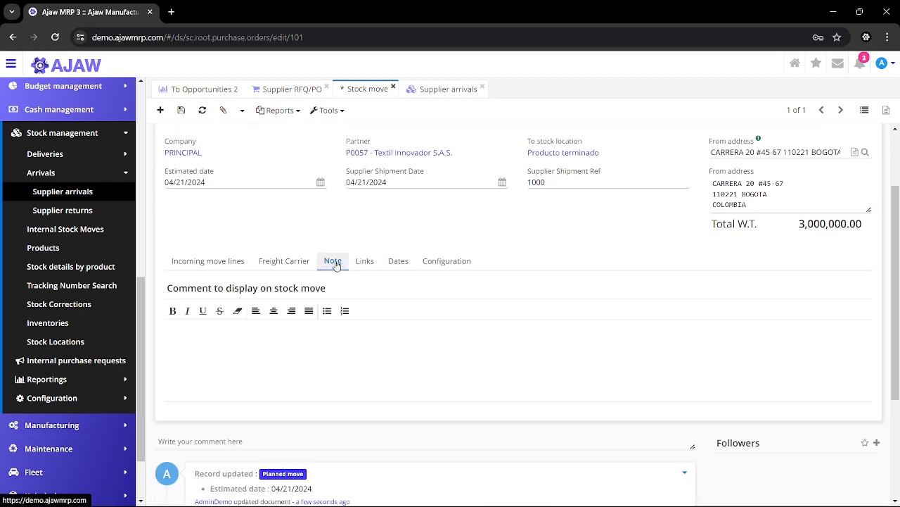
pyautogui.click(304, 340)
pyautogui.write('acasc')
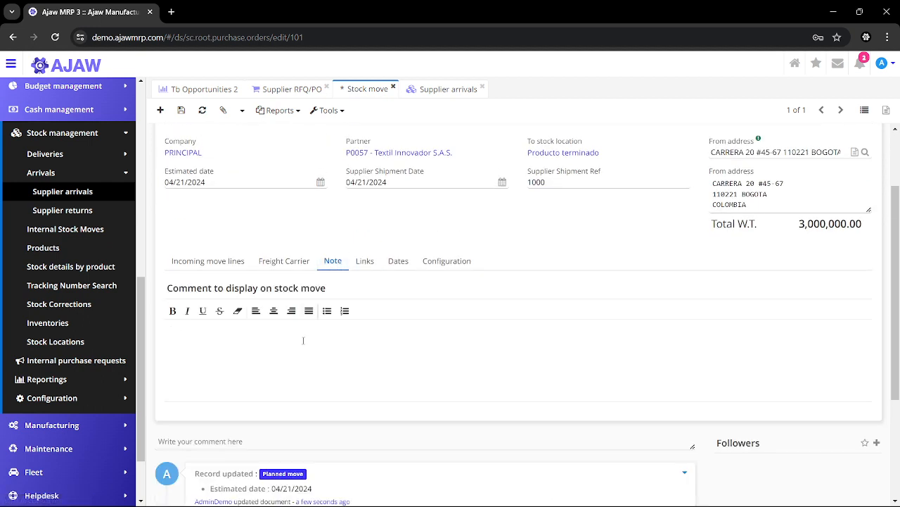
# Go back through the freight carrier details to the incoming move lines, realize the stock move and confirm it
pyautogui.click(284, 261)
pyautogui.click(208, 261)
pyautogui.scroll(1, 500, 264)
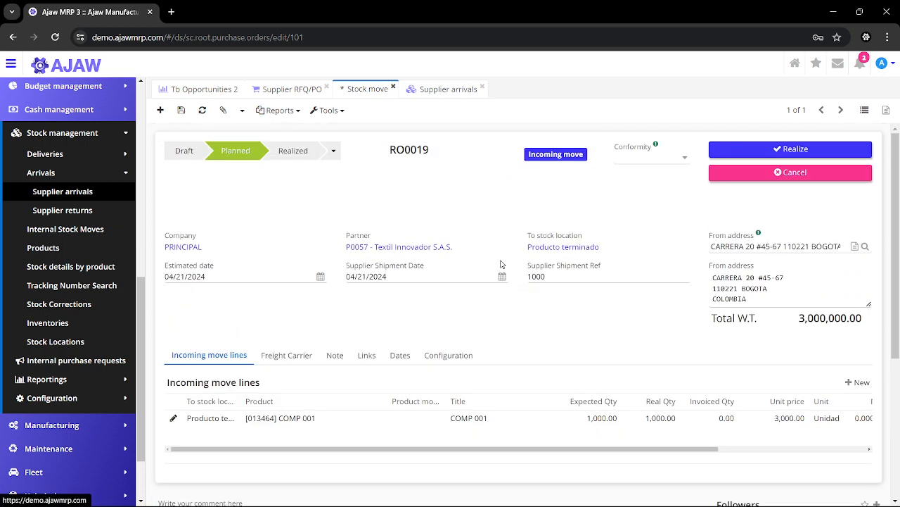
pyautogui.click(769, 155)
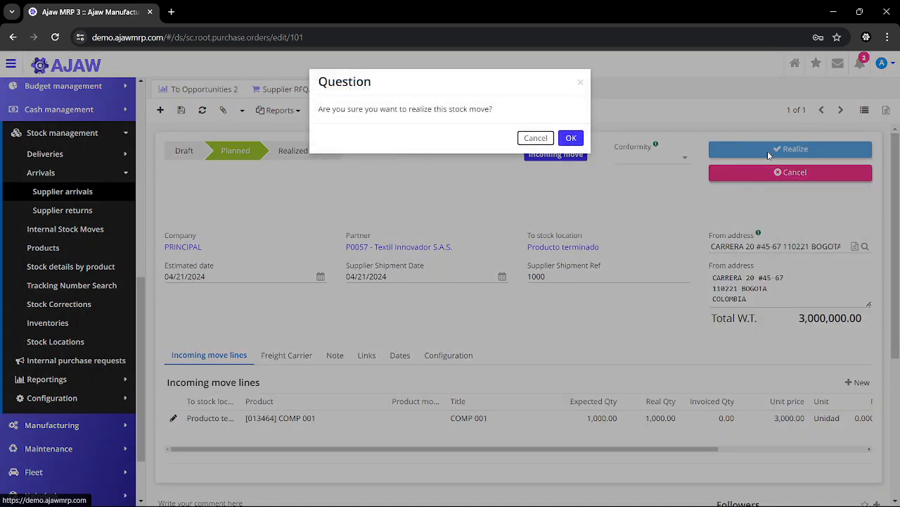
pyautogui.click(565, 138)
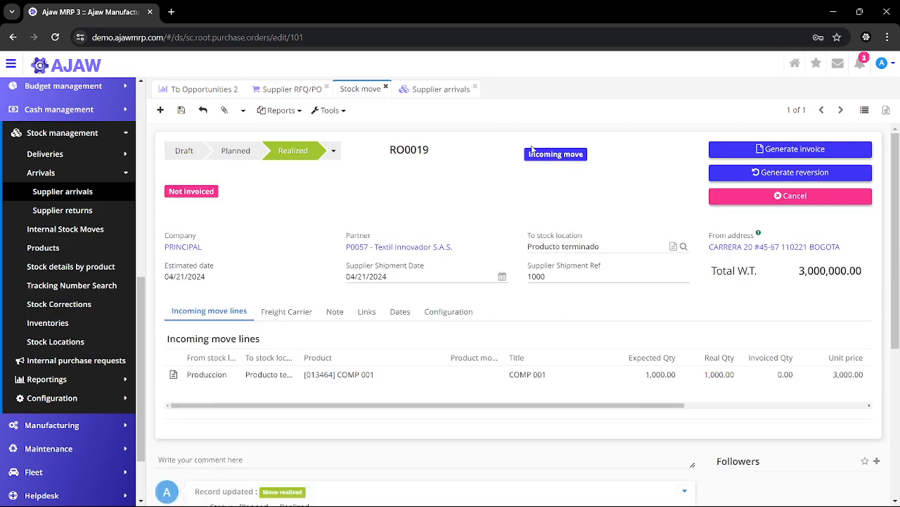
# Review the stock move's update history and refresh the record
pyautogui.scroll(-2, 310, 385)
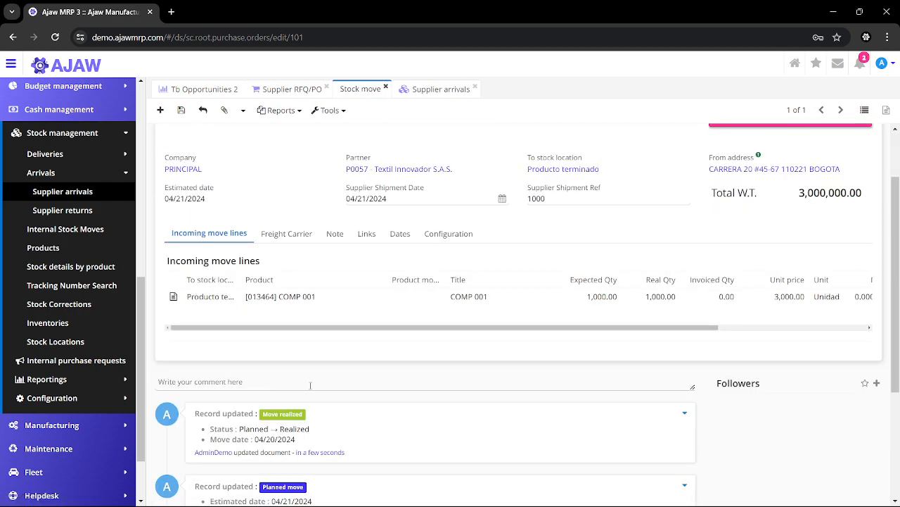
pyautogui.scroll(2, 310, 385)
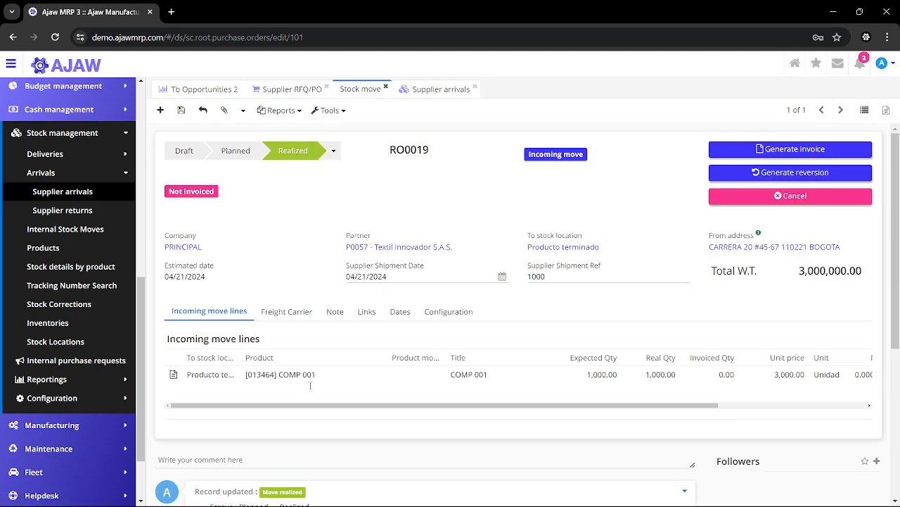
pyautogui.click(243, 110)
pyautogui.click(262, 128)
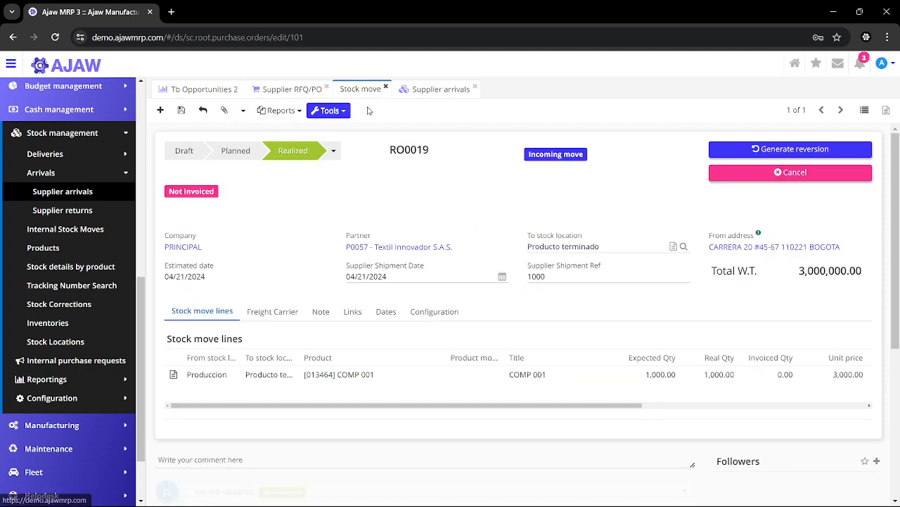
# Switch to the supplier purchase order, refresh it and check its reception status
pyautogui.click(301, 90)
pyautogui.click(243, 110)
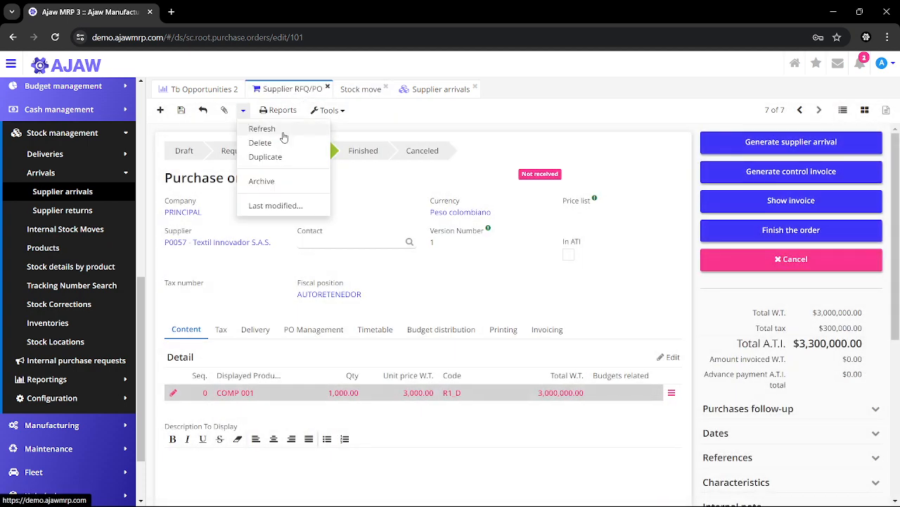
pyautogui.click(281, 130)
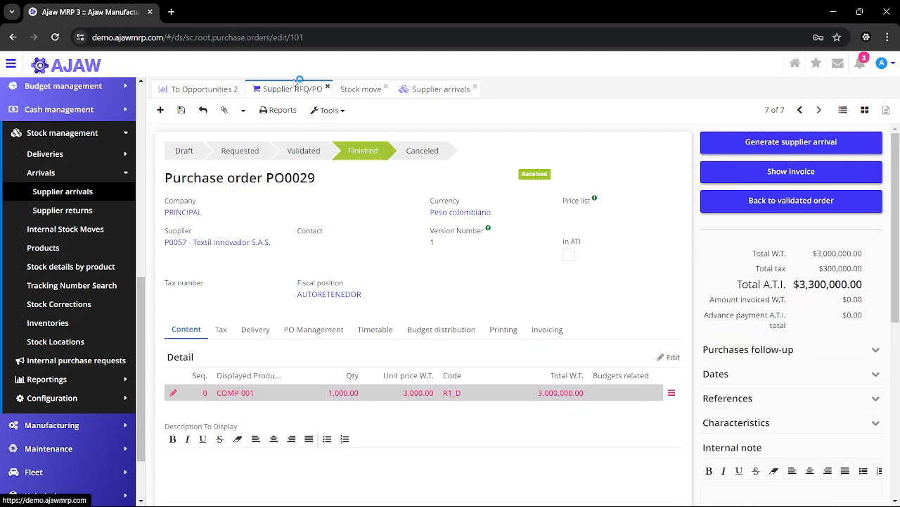
pyautogui.moveTo(517, 175); pyautogui.dragTo(561, 177)
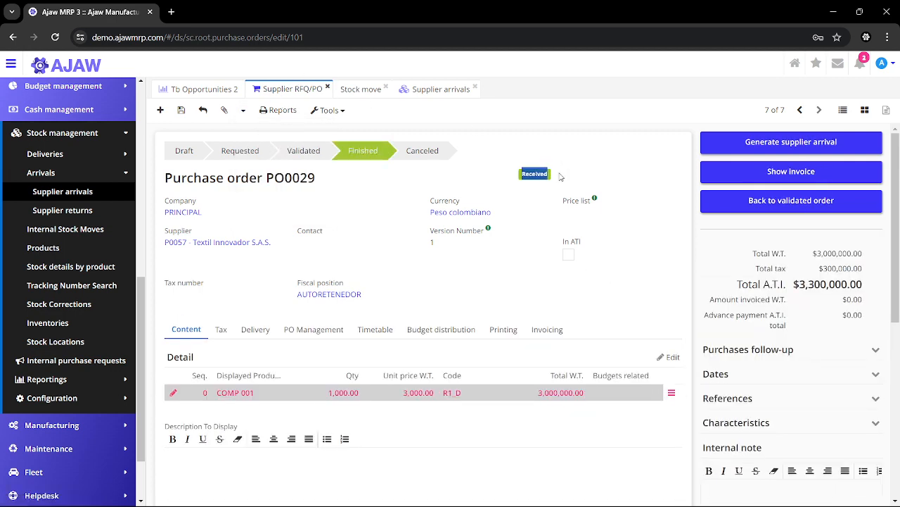
pyautogui.click(417, 179)
# Expand the Purchases section of the navigation and return from the open purchase order to the purchase orders overview
pyautogui.click(67, 132)
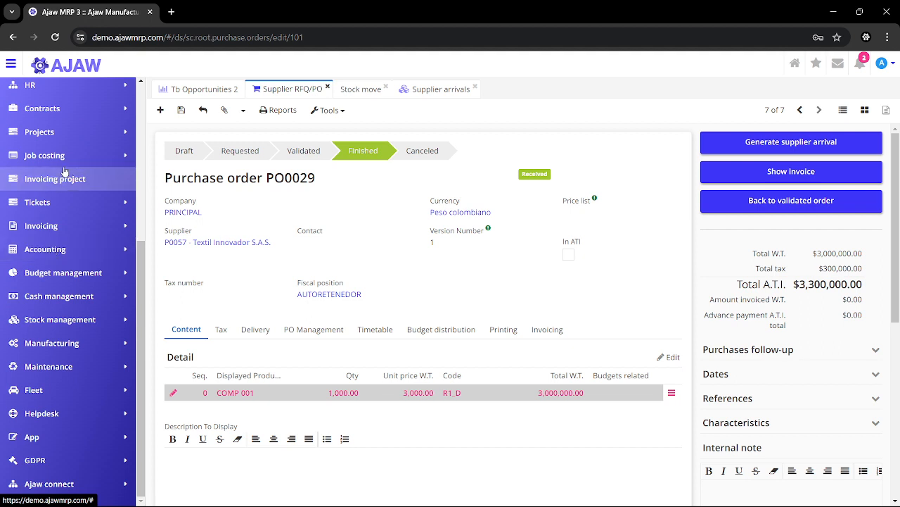
pyautogui.scroll(4, 76, 284)
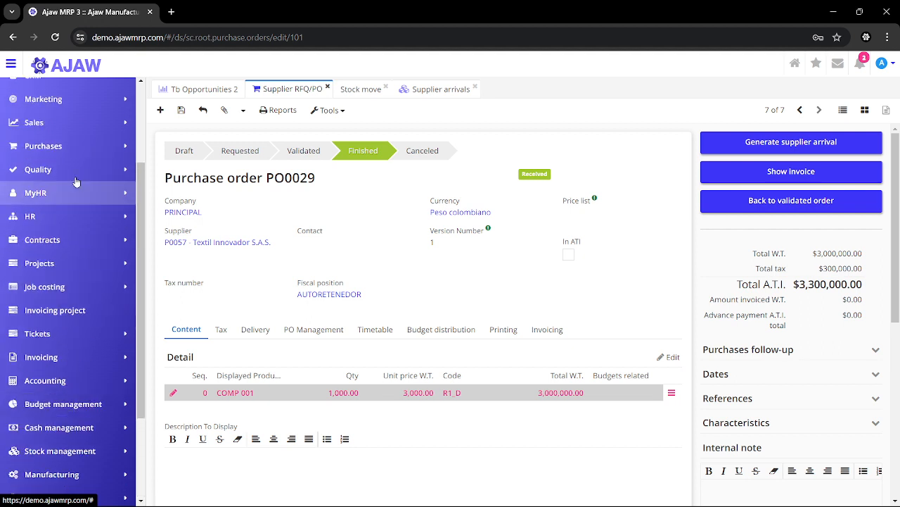
pyautogui.click(83, 148)
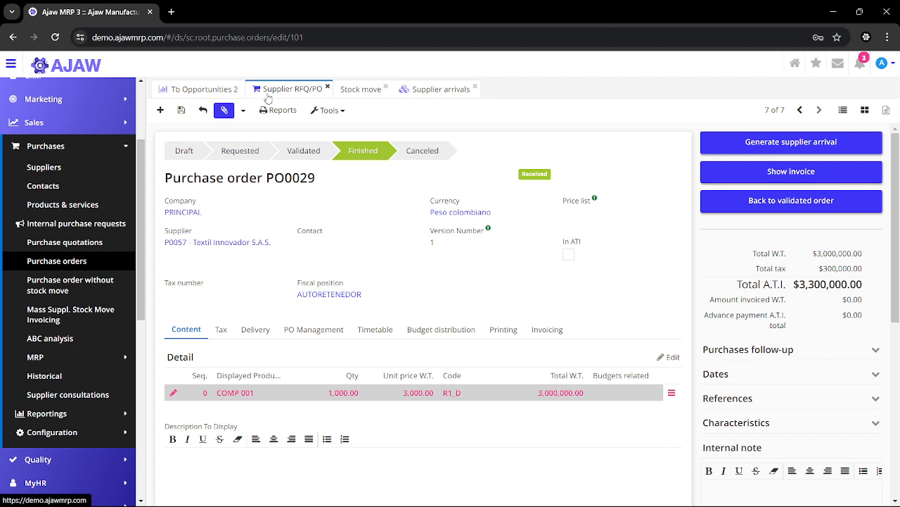
pyautogui.click(202, 111)
pyautogui.click(202, 111)
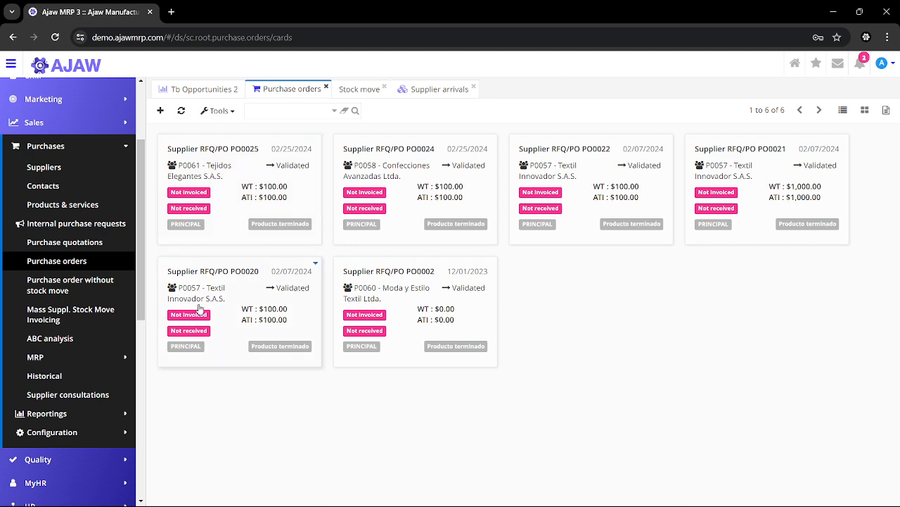
# Open the historical purchase orders, filter them by status Requested, Validated and Finished in turn, and clear the status filter
pyautogui.click(62, 378)
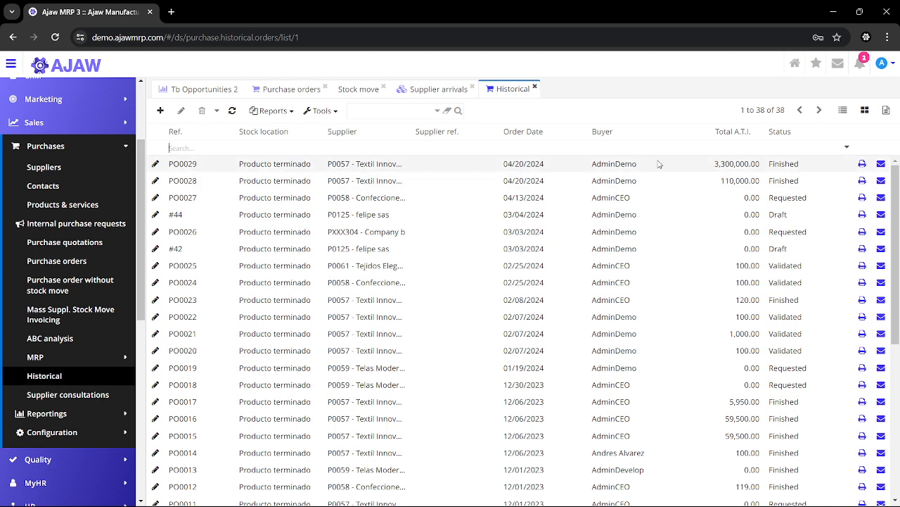
pyautogui.click(783, 148)
pyautogui.click(791, 181)
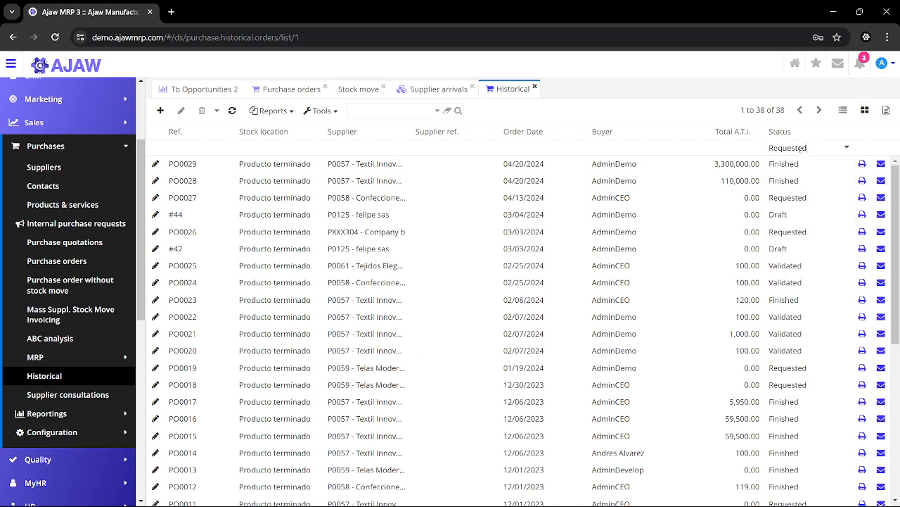
pyautogui.click(807, 147)
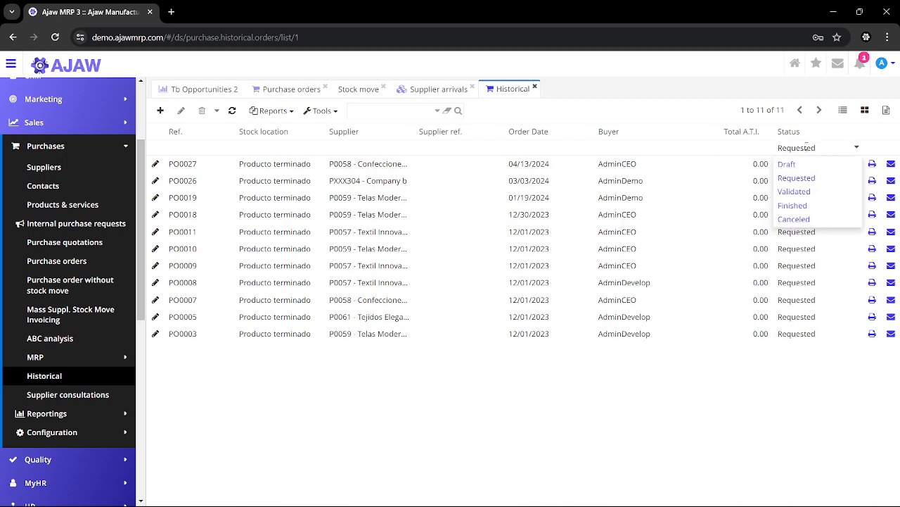
pyautogui.click(807, 195)
pyautogui.click(809, 149)
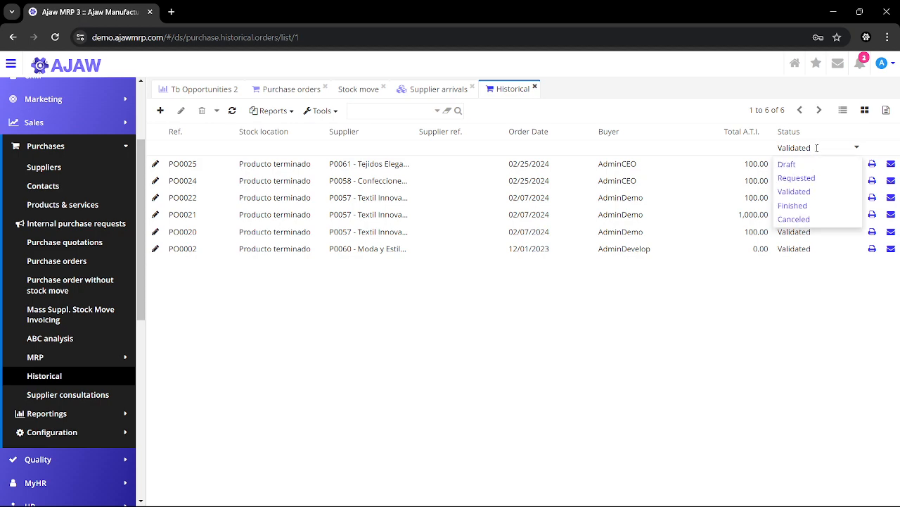
pyautogui.click(806, 205)
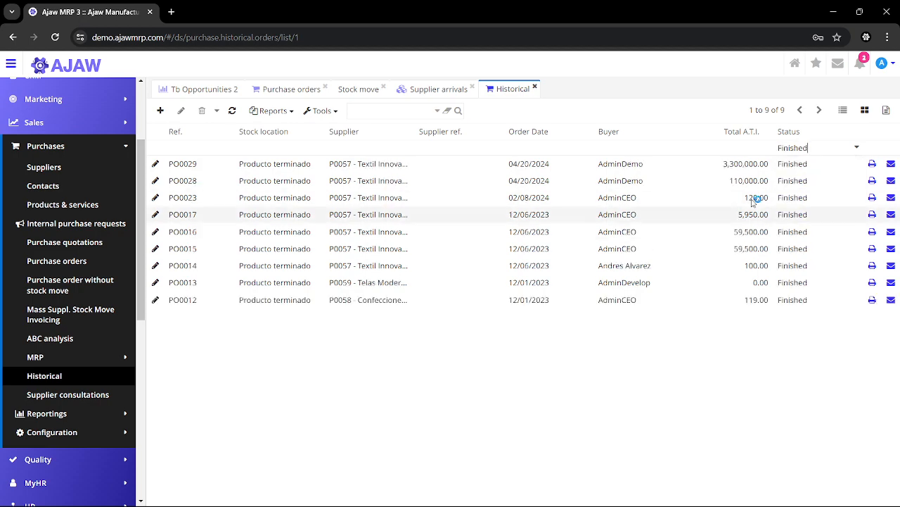
pyautogui.click(789, 146)
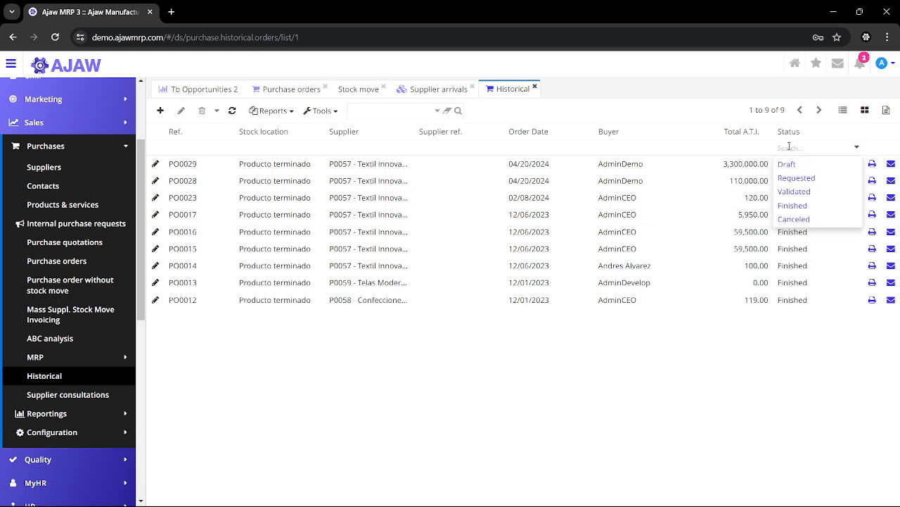